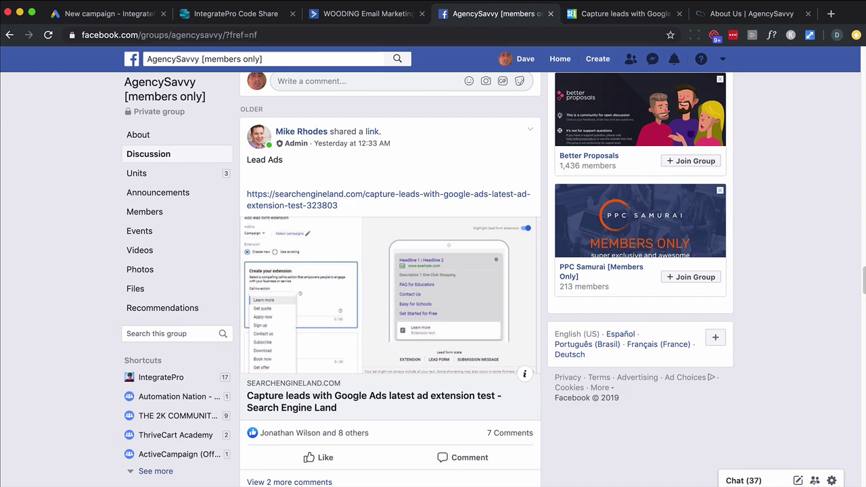
Switch to the Search Engine Land article 'Capture leads with Google' shared in the group.
left_click(601, 16)
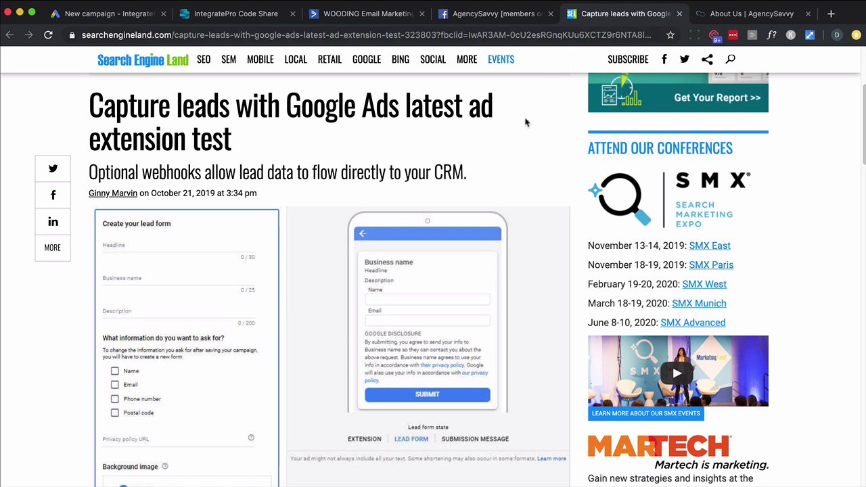
Highlight the subtitle about webhooks sending leads to a CRM, then go to the Google Ads new-campaign tab.
left_click_drag(472, 173, 90, 181)
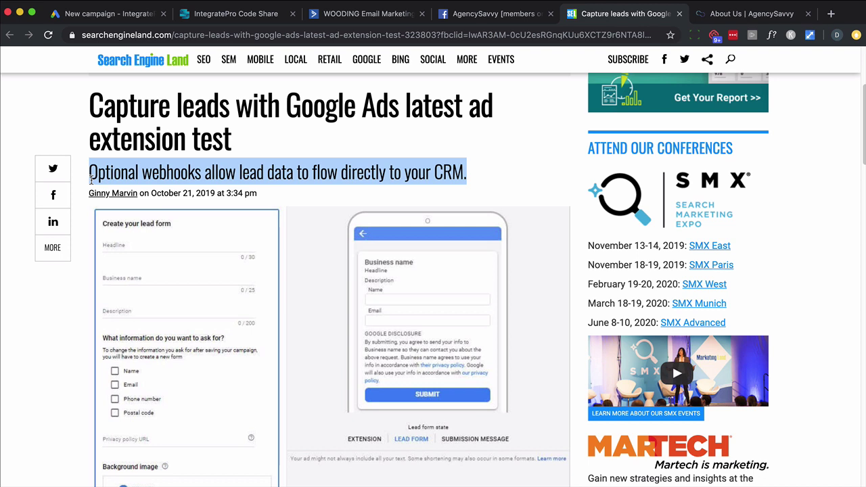
left_click(119, 15)
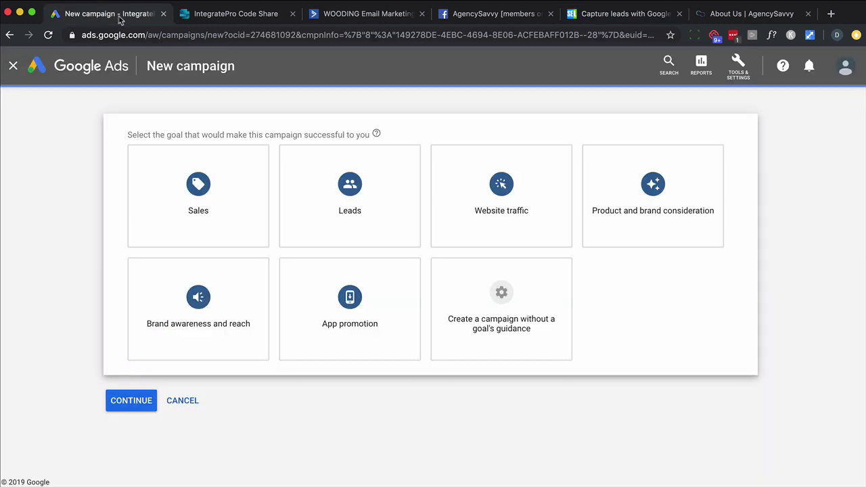
Choose Leads as the campaign goal and Search as the campaign type, then continue.
mouse_move(347, 182)
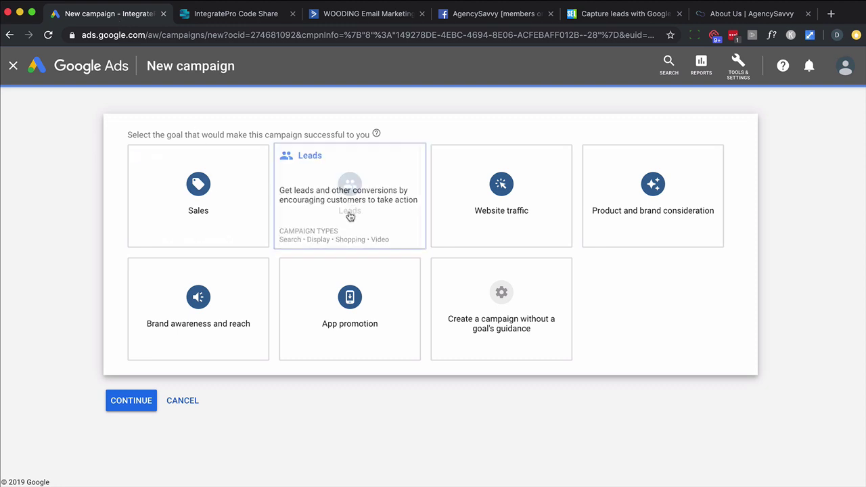
left_click(353, 203)
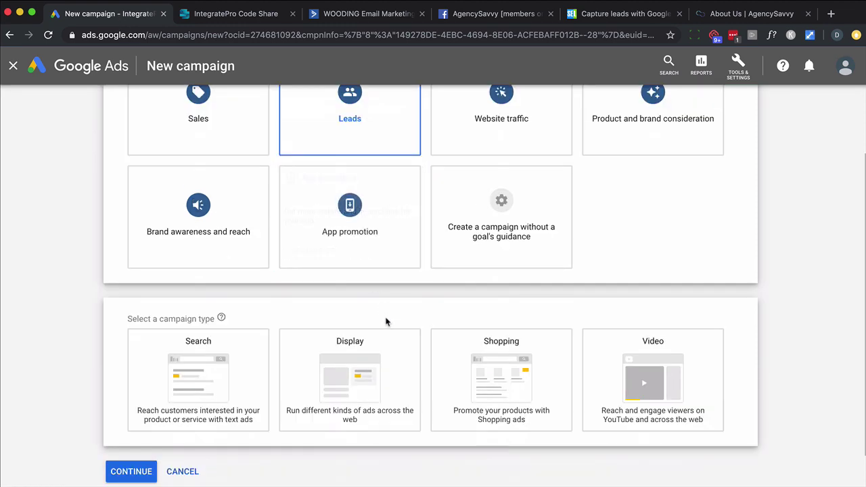
mouse_move(628, 407)
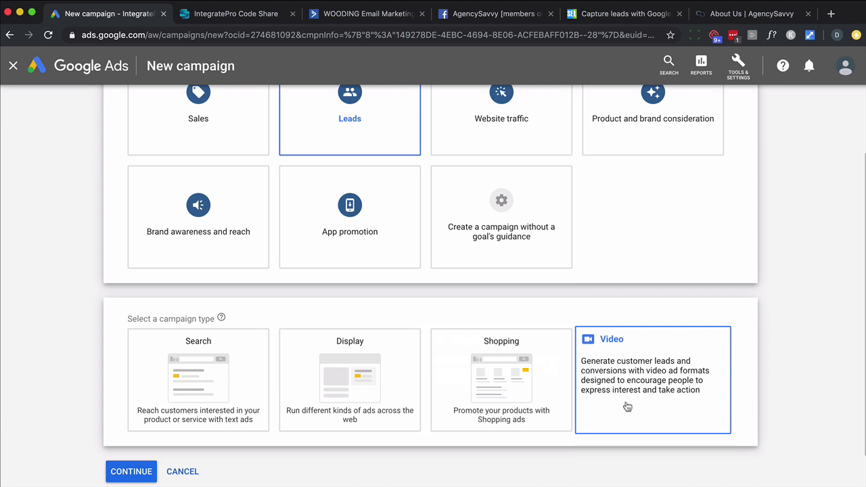
left_click(221, 376)
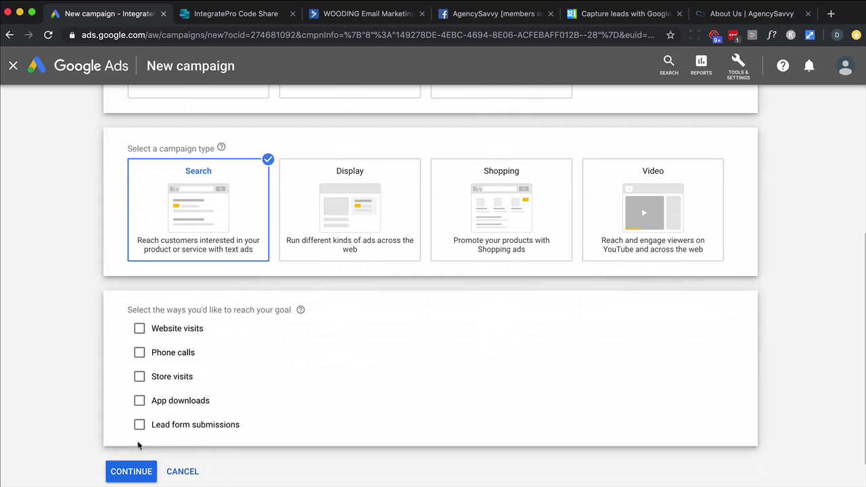
left_click(132, 472)
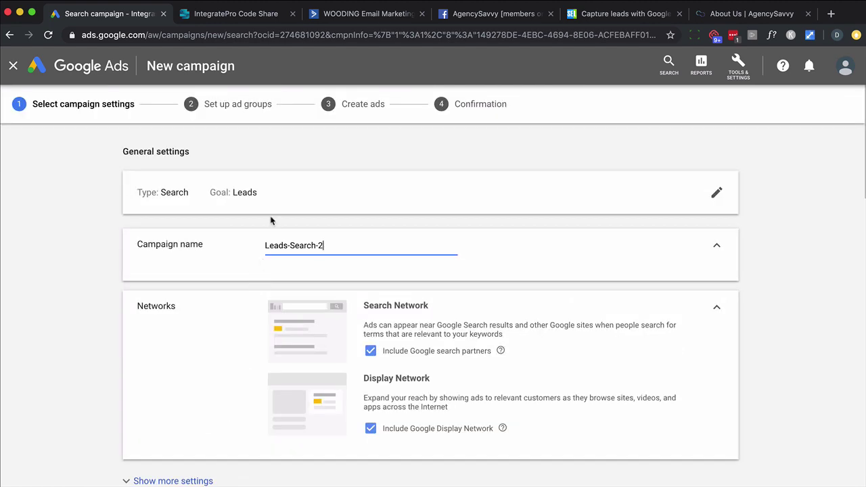
Add a lead form extension under Ad extensions and expand its details.
scroll(273, 219, "down", 3)
scroll(268, 232, "down", 5)
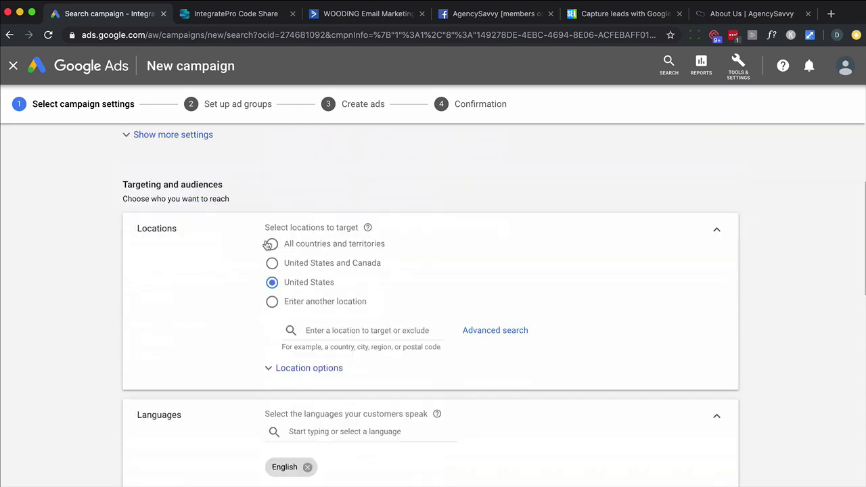
scroll(265, 242, "down", 5)
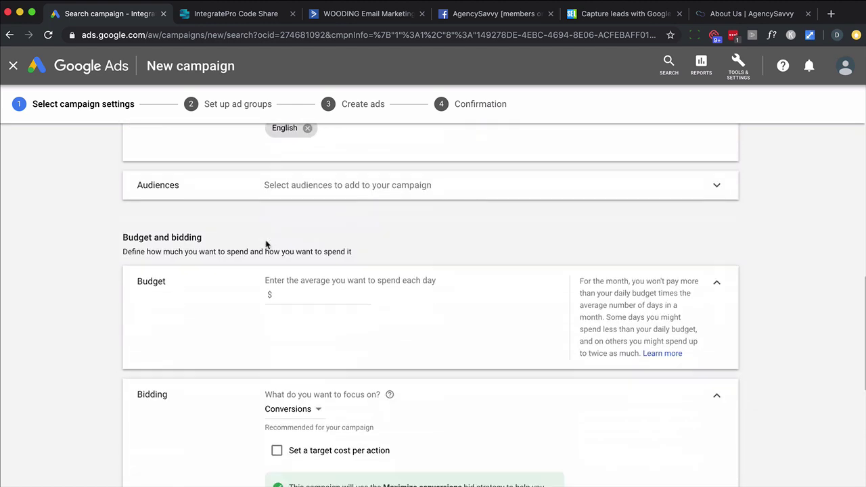
scroll(265, 245, "down", 3)
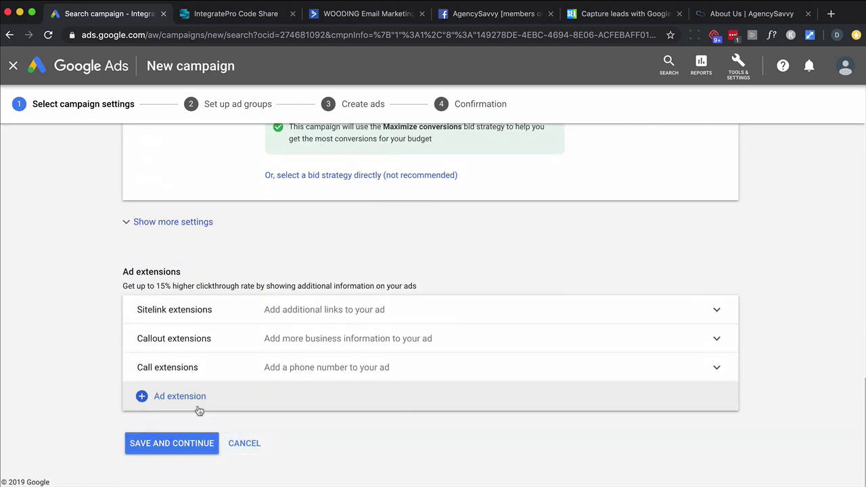
left_click(194, 406)
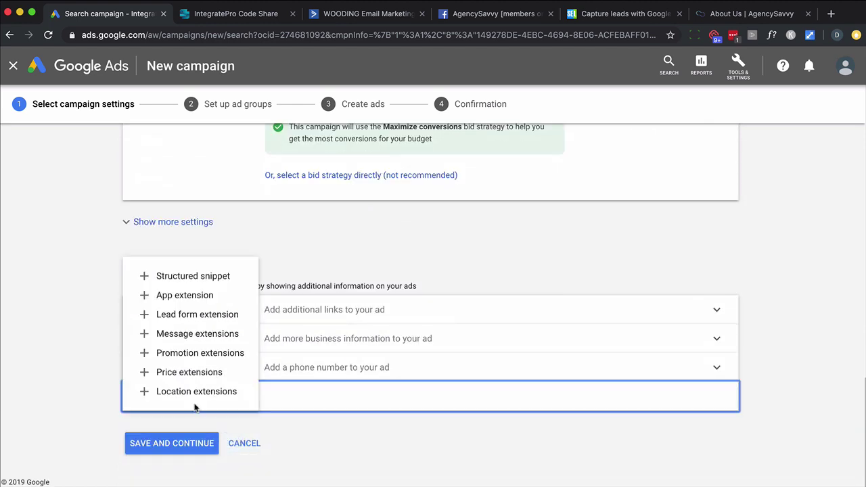
left_click(200, 313)
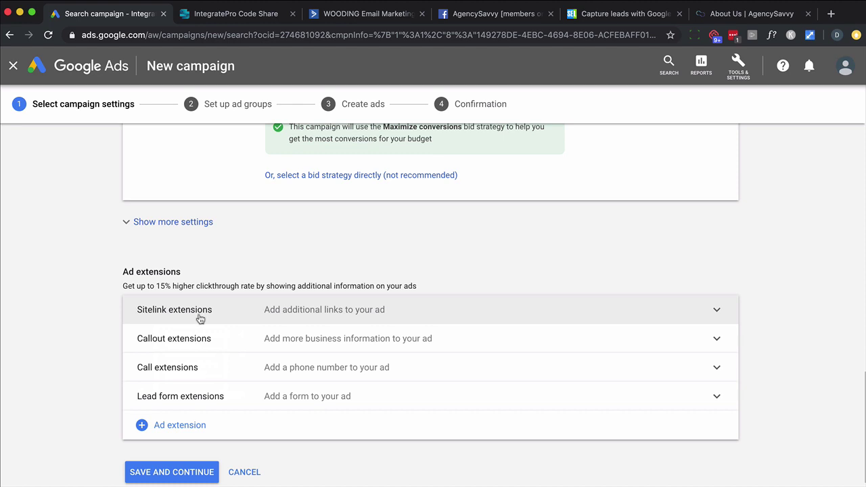
left_click(311, 395)
scroll(319, 382, "down", 3)
scroll(318, 383, "down", 1)
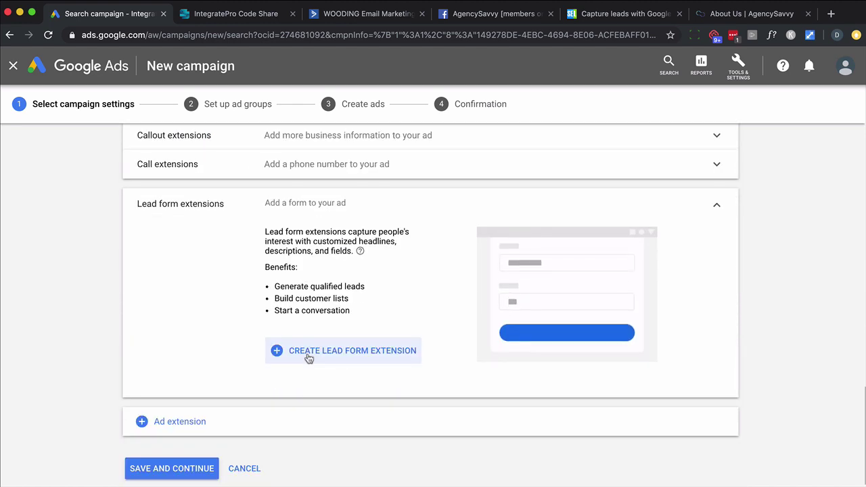
Start a new lead form extension and scroll to the questions it asks leads.
left_click(309, 353)
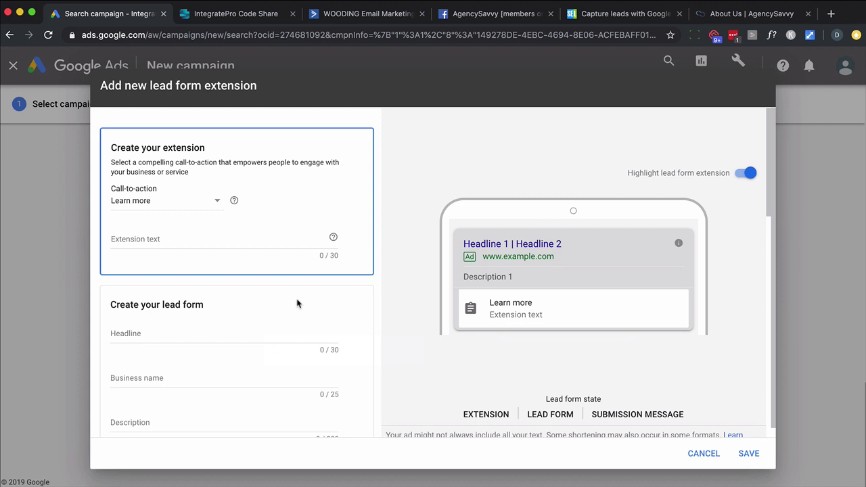
scroll(274, 275, "down", 4)
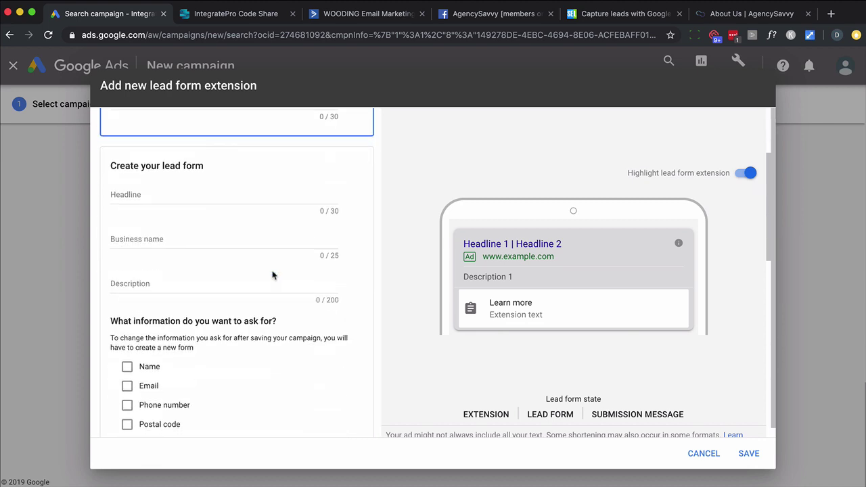
scroll(273, 276, "down", 2)
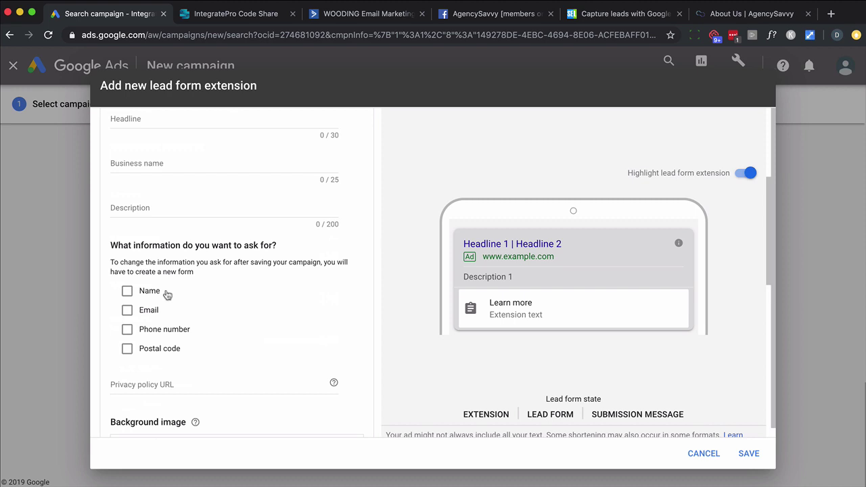
scroll(161, 285, "up", 5)
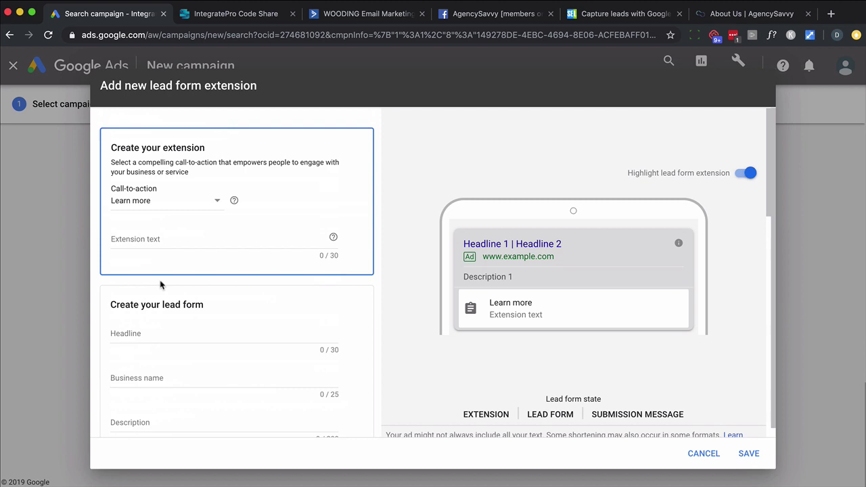
scroll(161, 284, "down", 5)
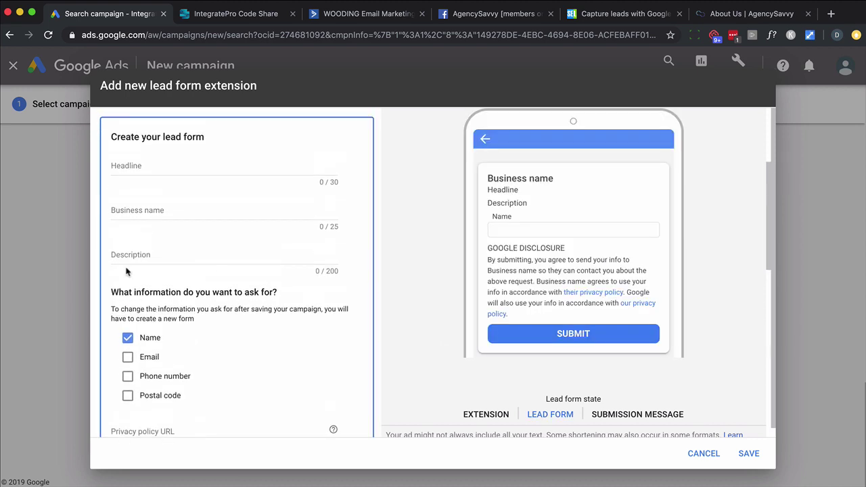
Make the lead form ask for name and email, phone number, and postal code.
left_click(127, 358)
left_click(127, 376)
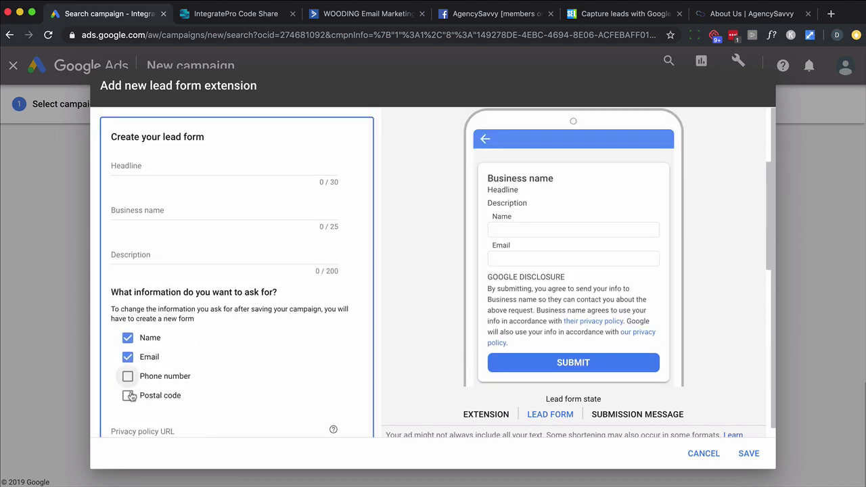
left_click(127, 395)
scroll(193, 359, "down", 10)
Reveal the webhook delivery option, keep the Visit website submission message, and focus the Webhook URL field.
left_click(193, 364)
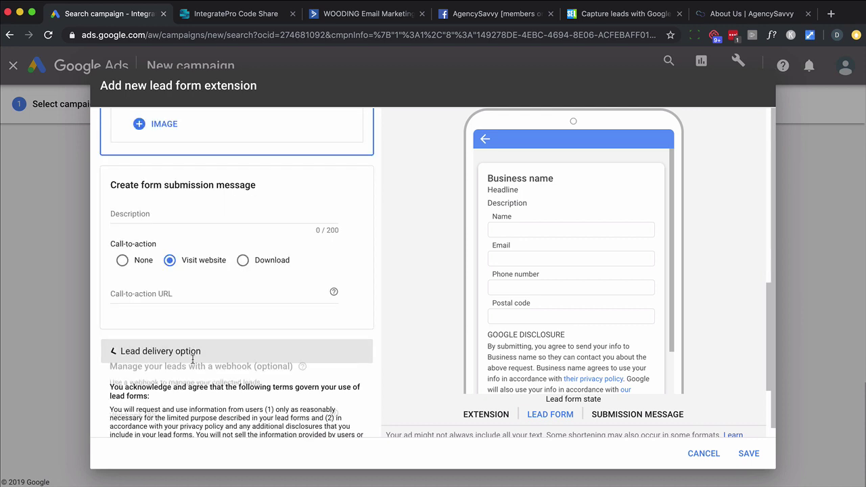
scroll(191, 353, "down", 2)
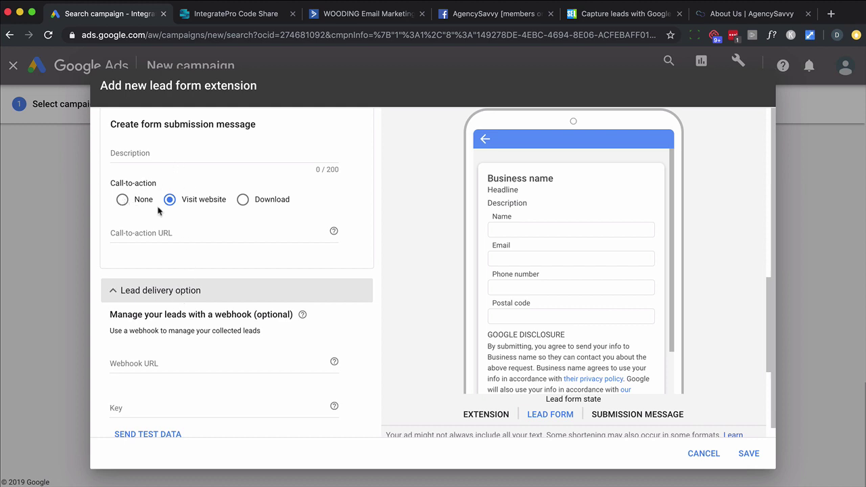
left_click(241, 204)
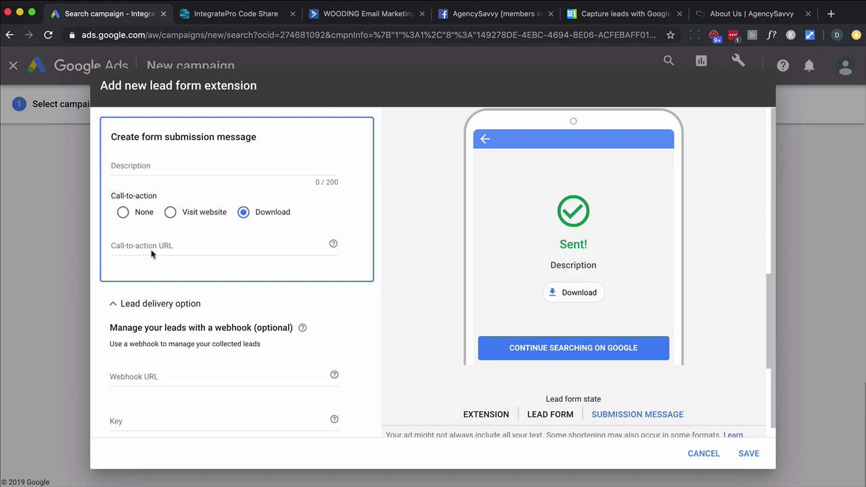
left_click(171, 213)
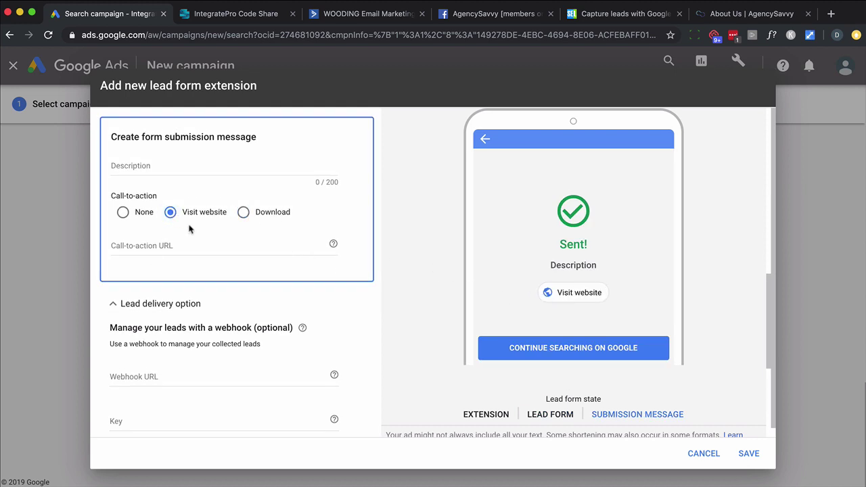
scroll(180, 238, "down", 3)
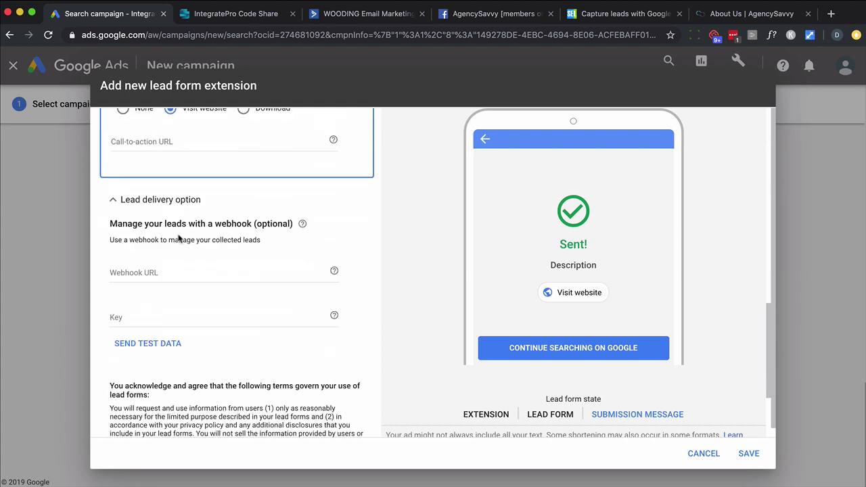
left_click(168, 273)
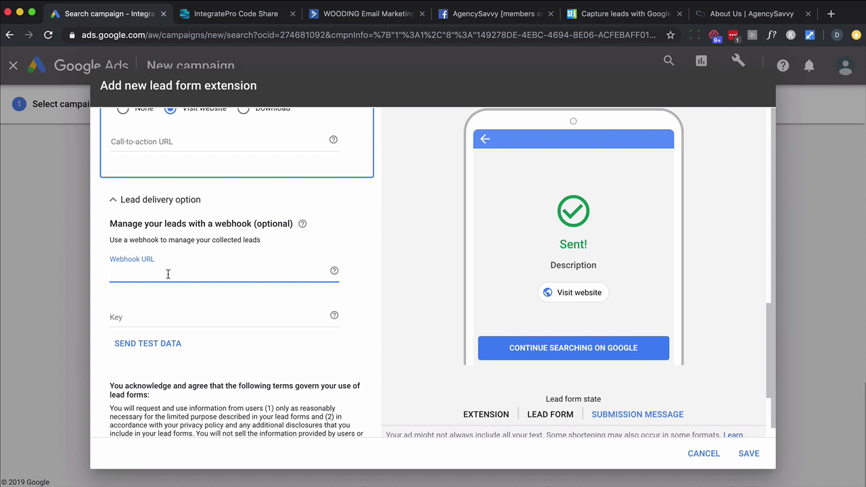
Open the IntegratePro PHP webhook script and review its header comments and credentials.
left_click(229, 24)
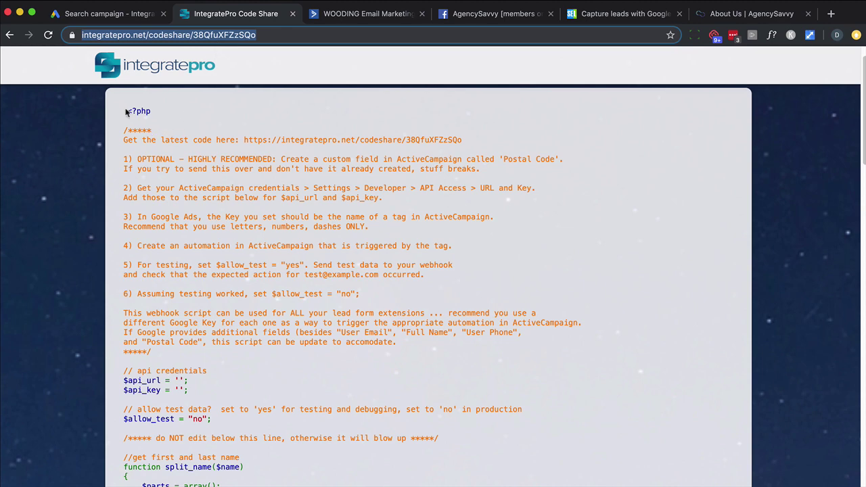
left_click_drag(126, 112, 153, 377)
scroll(210, 257, "down", 1)
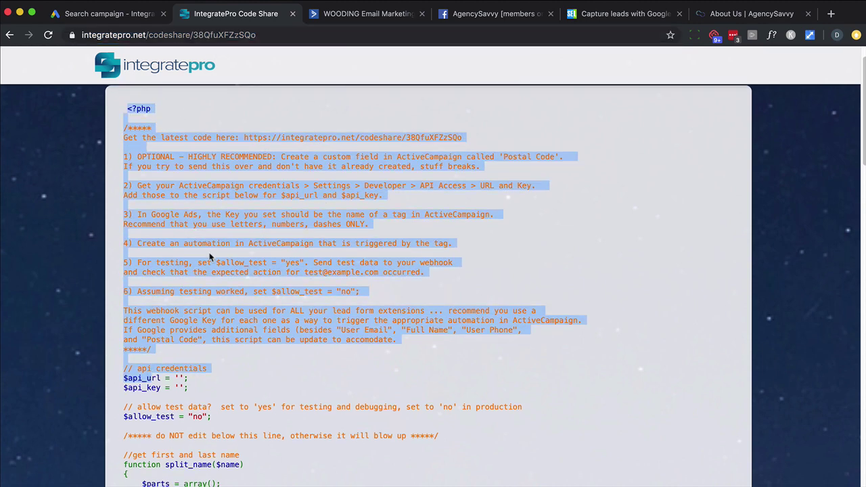
left_click(423, 235)
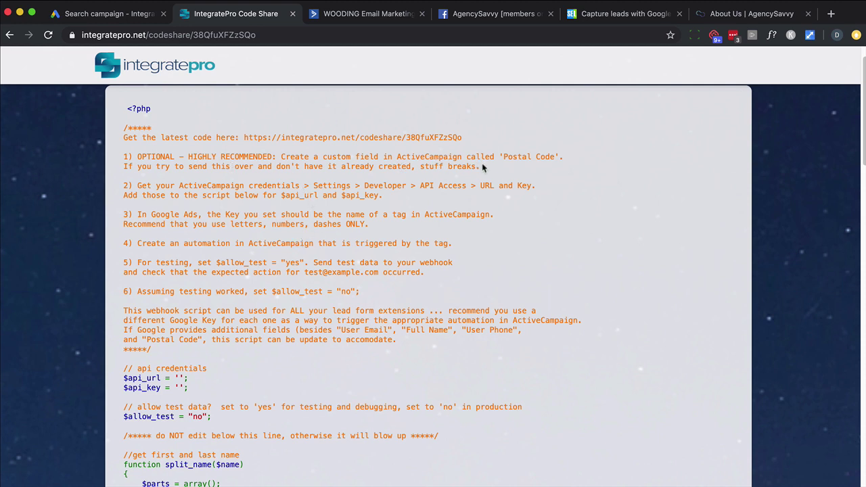
Highlight script steps 1–5: Postal Code field, API credentials, Key as tag, tag automation, testing.
left_click_drag(482, 167, 121, 155)
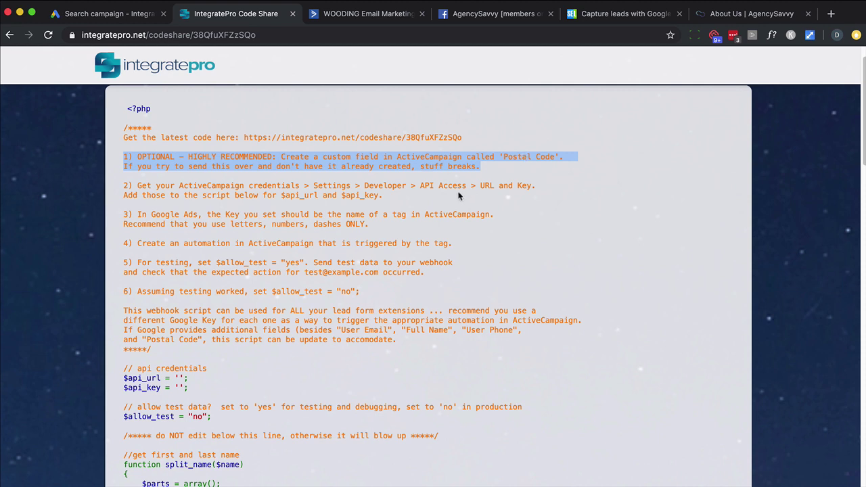
left_click(367, 197)
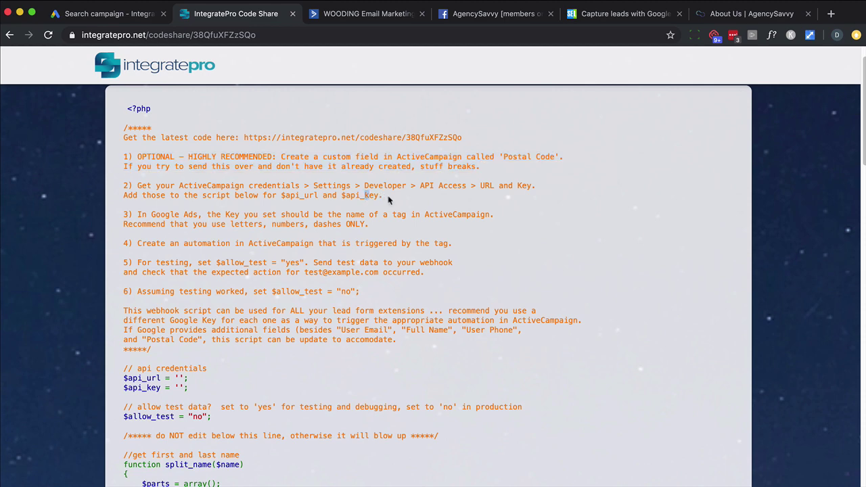
left_click_drag(389, 198, 280, 195)
left_click_drag(227, 195, 134, 187)
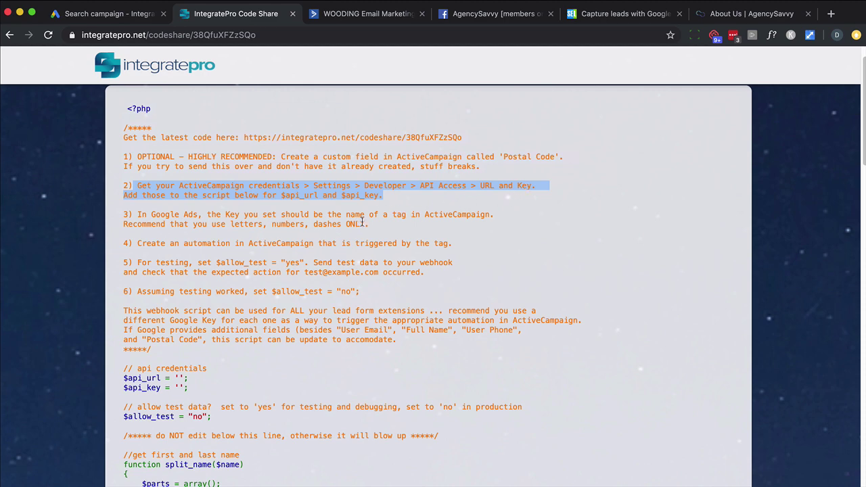
left_click_drag(368, 224, 124, 215)
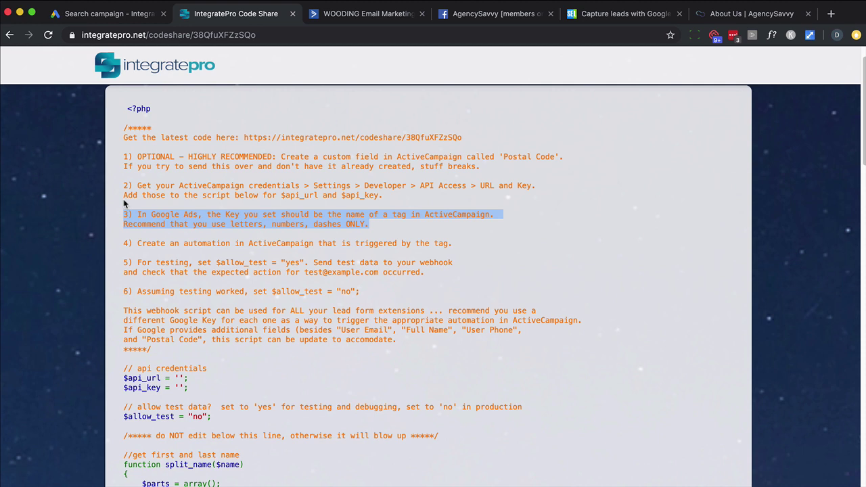
left_click(141, 256)
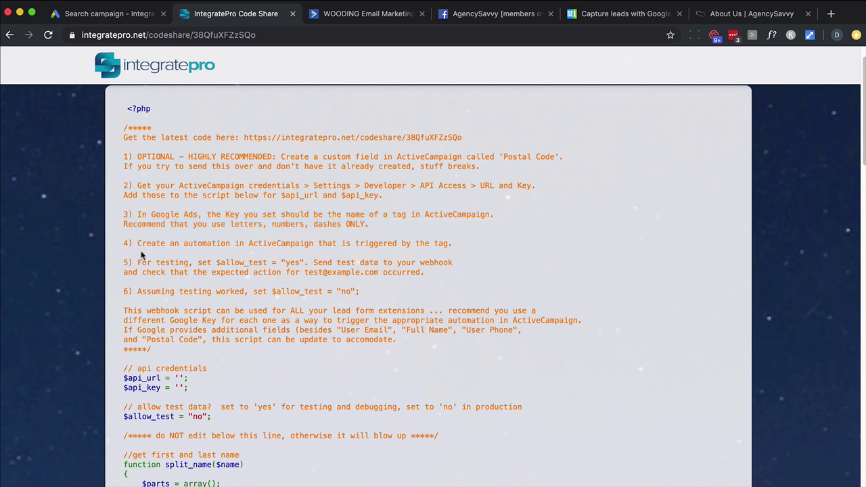
triple_click(140, 245)
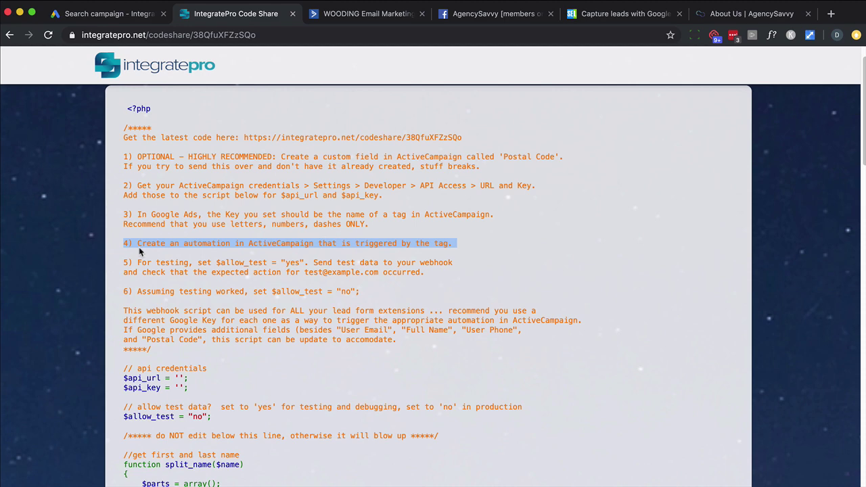
left_click_drag(137, 263, 151, 290)
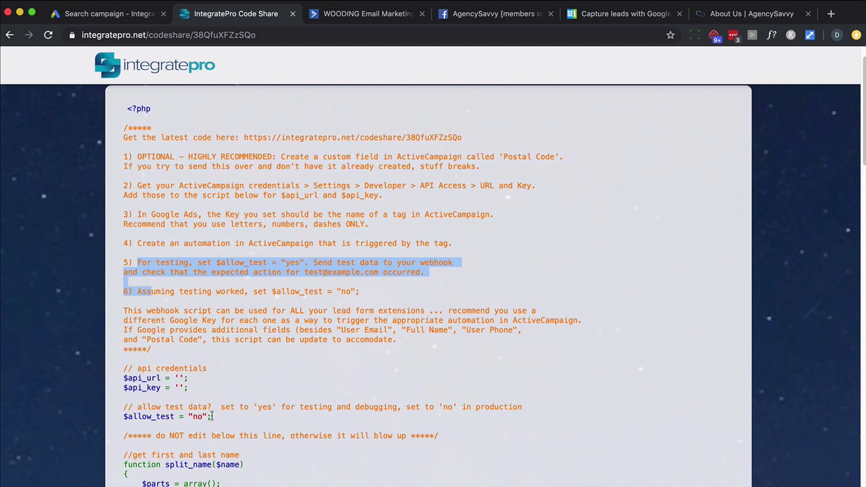
left_click_drag(211, 417, 124, 420)
triple_click(123, 416)
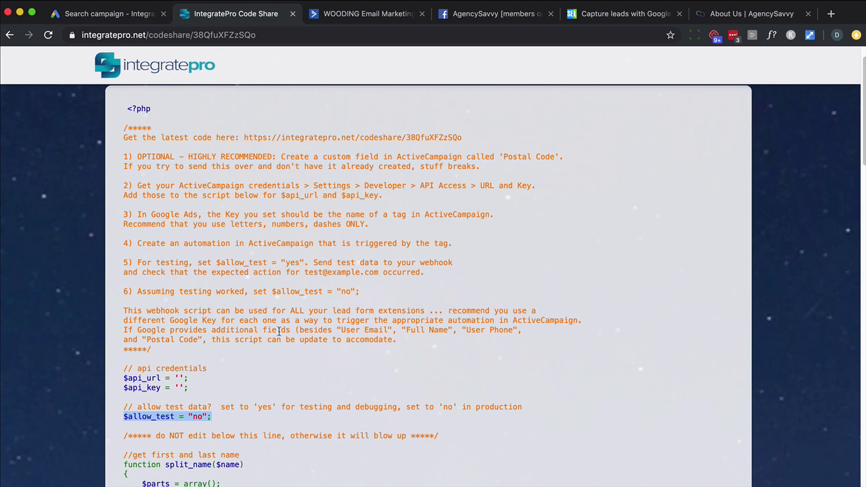
left_click(381, 272)
left_click_drag(381, 272, 305, 273)
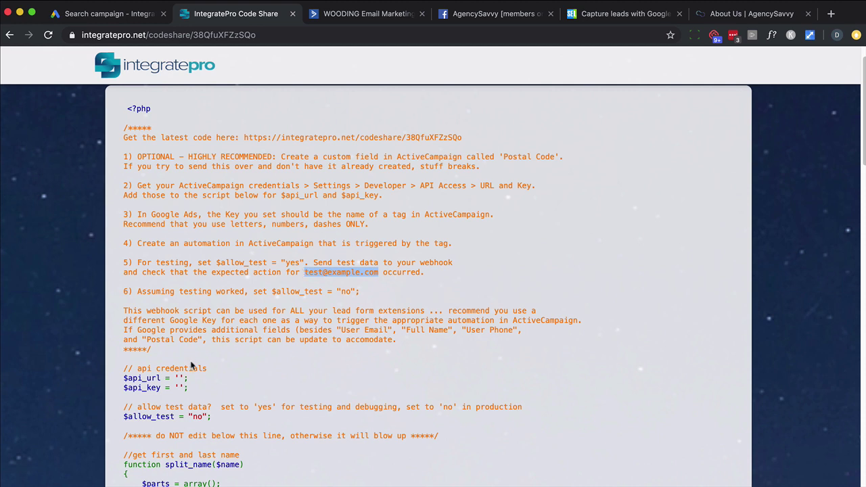
triple_click(198, 416)
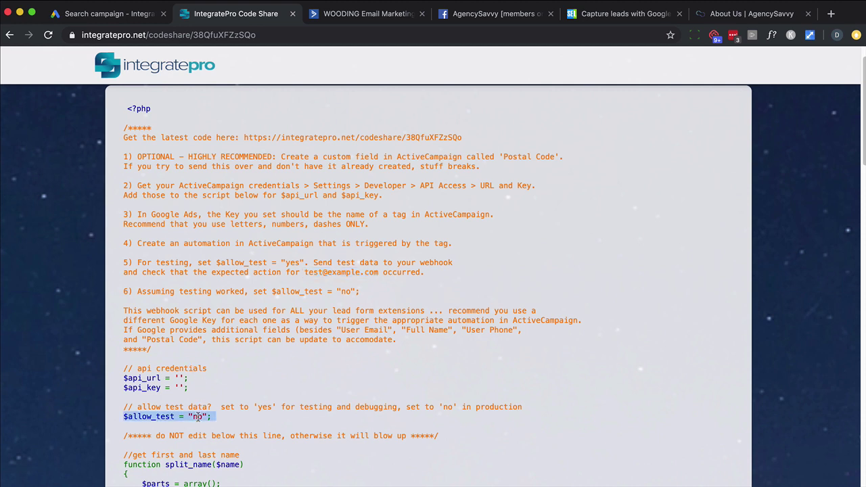
left_click(197, 415)
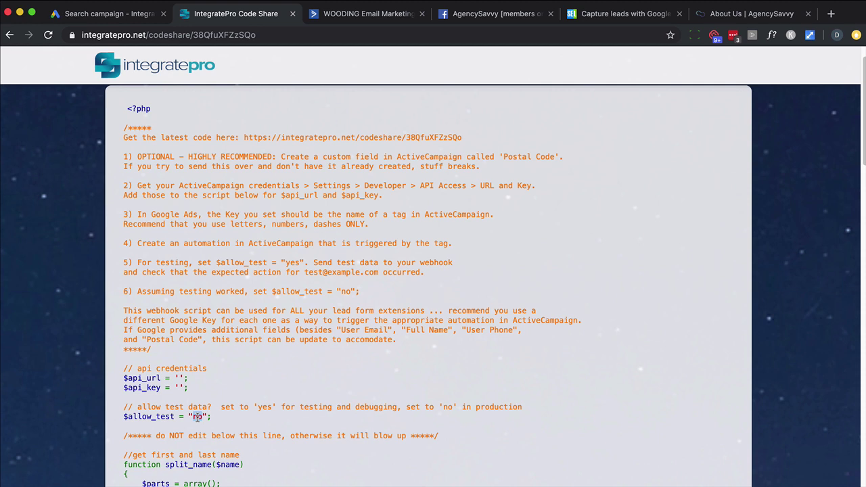
triple_click(513, 157)
left_click(358, 16)
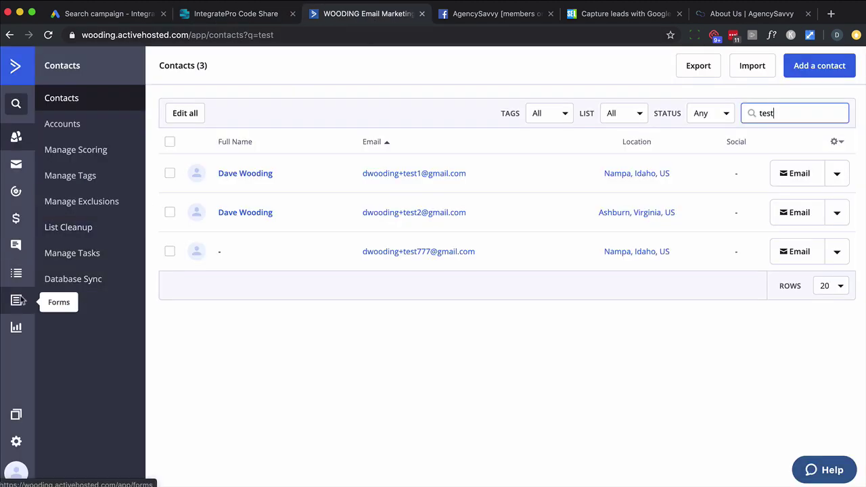
Add a 'Postal Code' Text Input contact field in ActiveCampaign's Manage Fields.
left_click(16, 273)
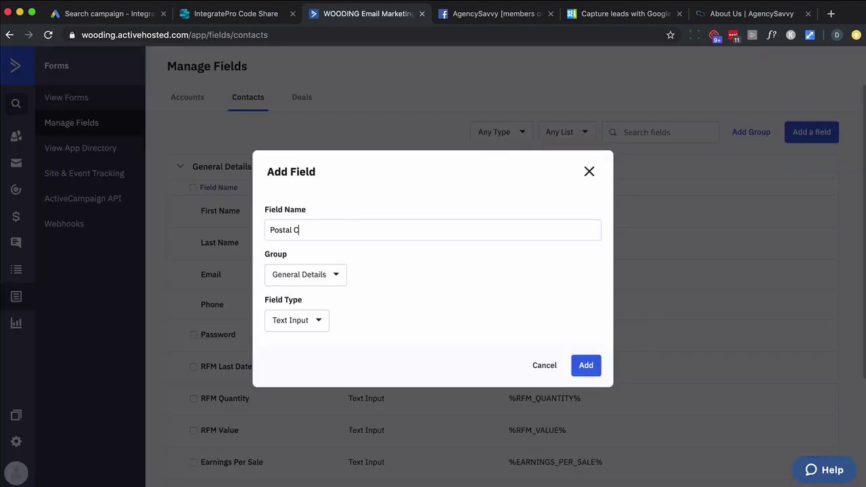
left_click(308, 321)
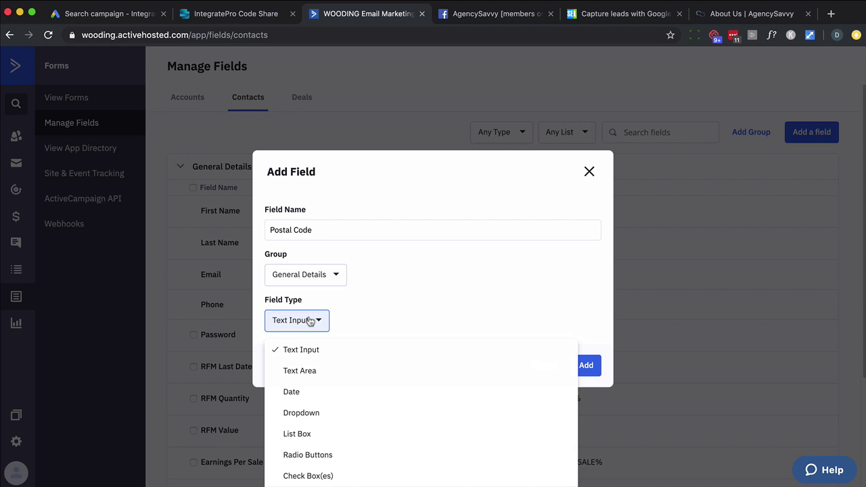
left_click(310, 321)
left_click(584, 364)
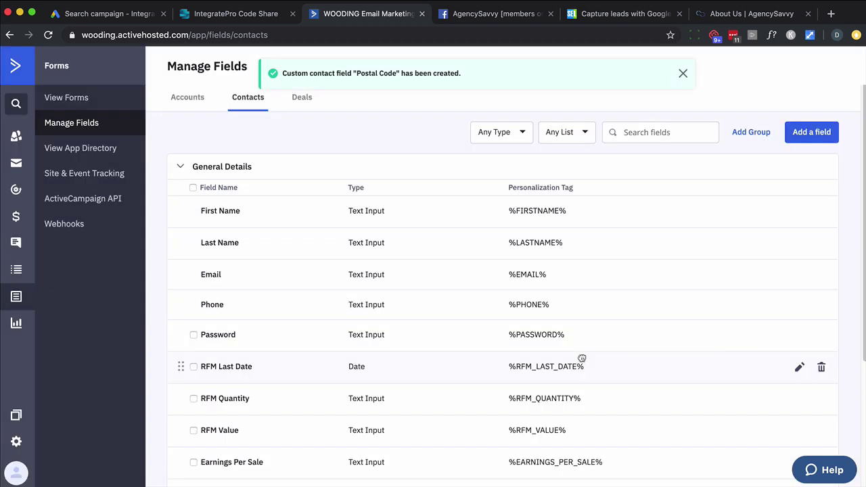
Check script step 2, then copy the API URL and Key from ActiveCampaign's Developer settings.
left_click(232, 19)
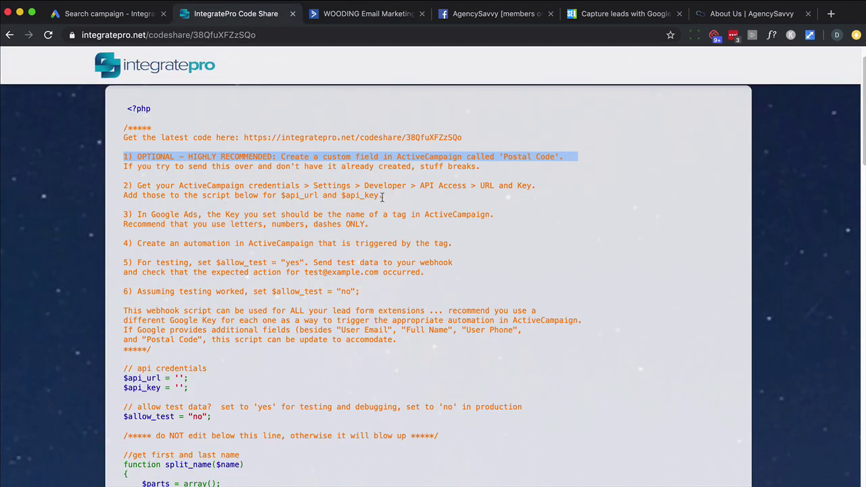
left_click_drag(383, 196, 374, 186)
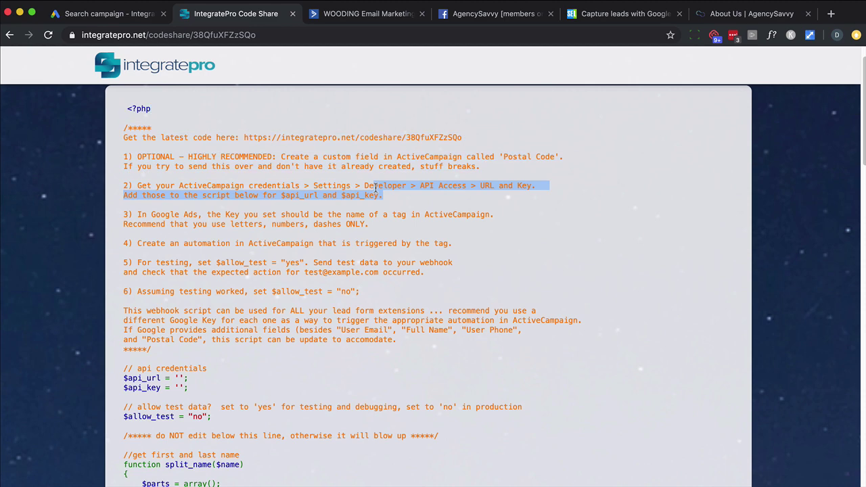
left_click(331, 22)
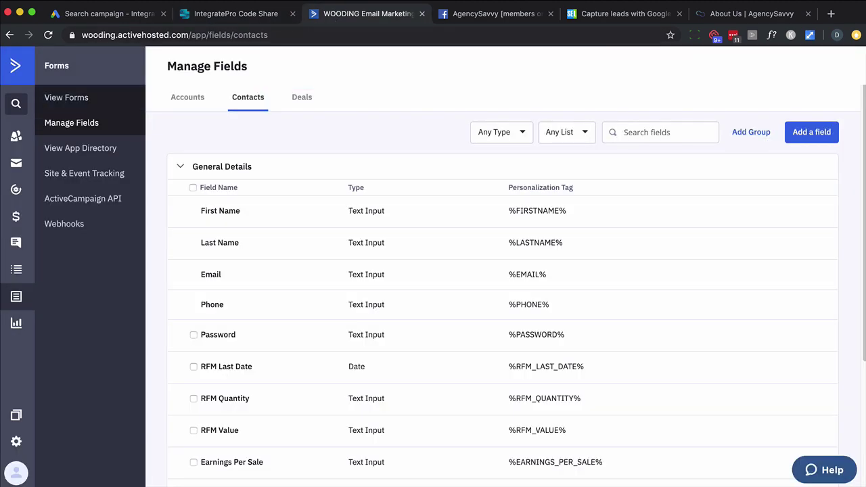
left_click(23, 443)
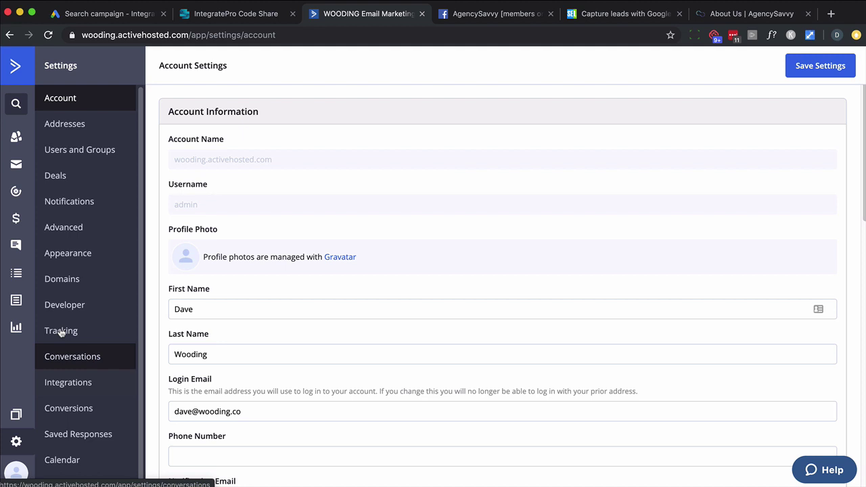
left_click(62, 306)
triple_click(207, 160)
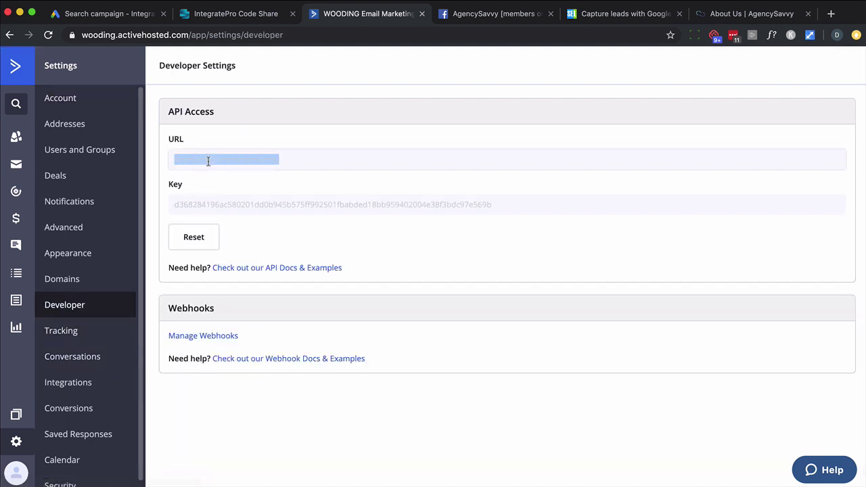
triple_click(205, 205)
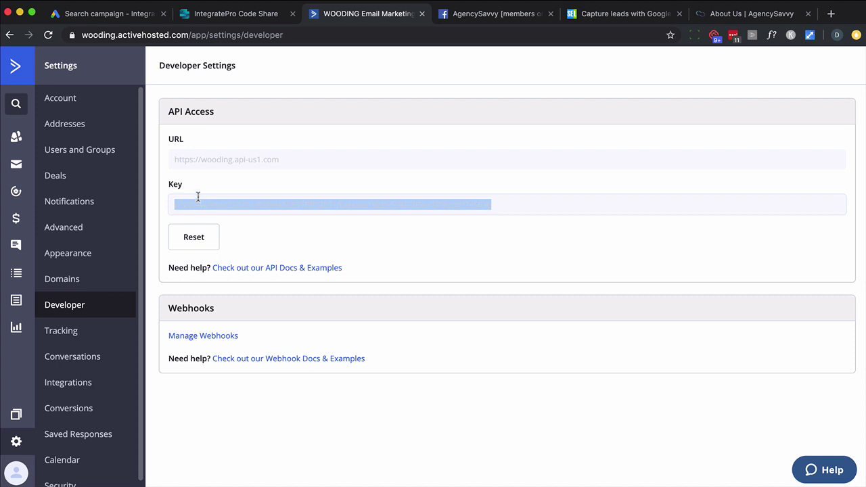
left_click(252, 20)
left_click(179, 377)
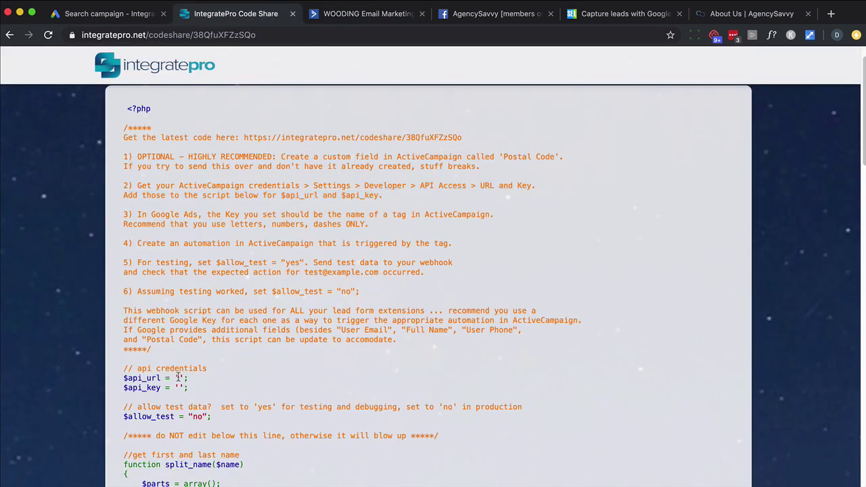
mouse_move(188, 377)
left_mouse_down()
mouse_move(167, 377)
mouse_move(175, 387)
left_mouse_up()
double_click(195, 417)
left_click(100, 15)
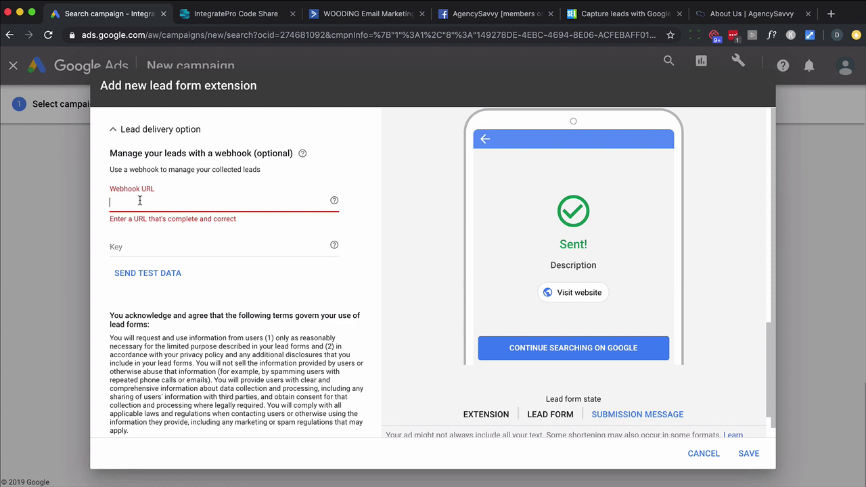
type("https://integratepro.net/test/webhook.php")
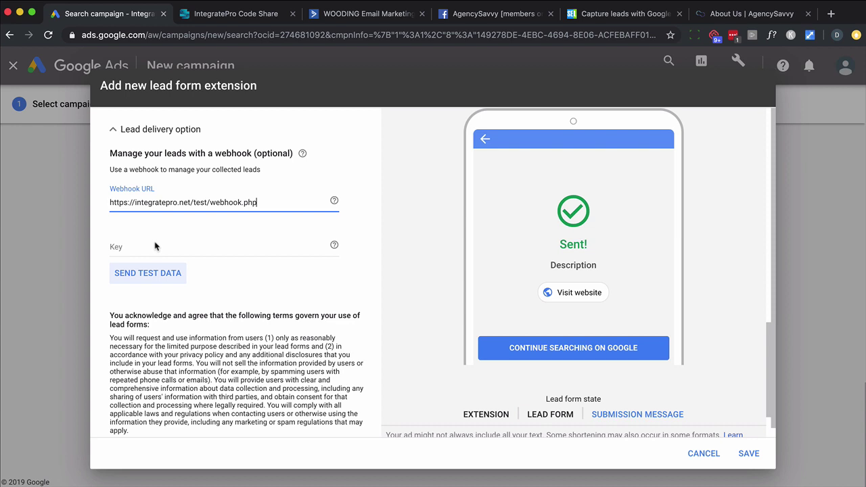
double_click(194, 202)
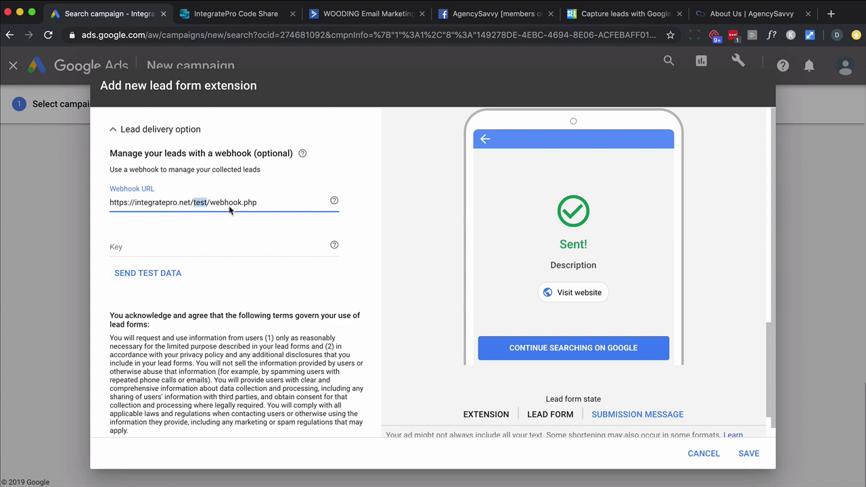
left_click(123, 254)
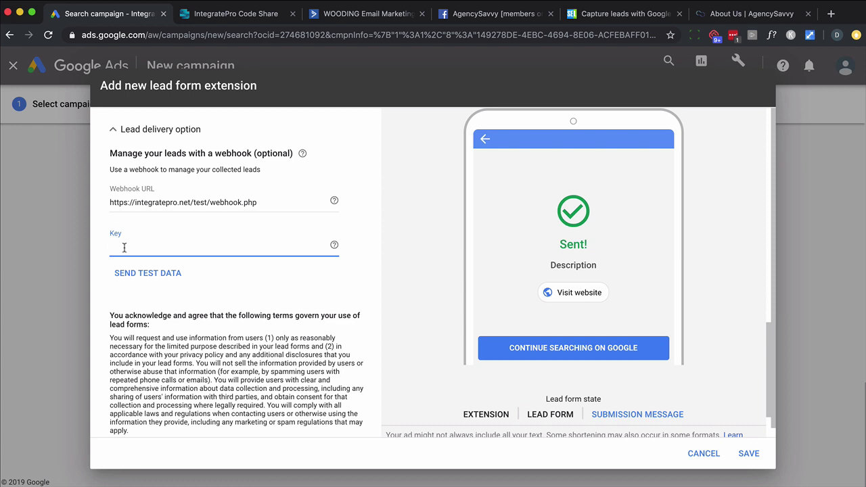
type("PROSPECT")
type("oodl")
type("le ")
type("Ads")
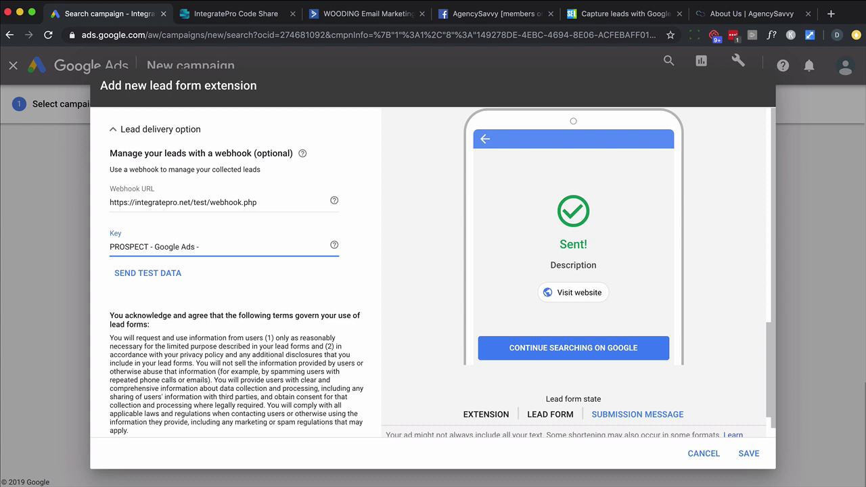
type(" - Wahte")
type("ver")
Send test lead data to the webhook and inspect the sample test email.
left_click(138, 277)
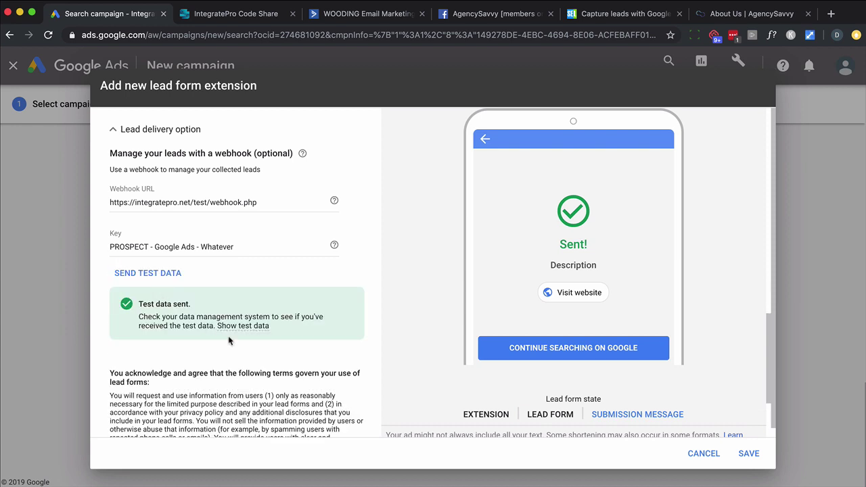
mouse_move(253, 327)
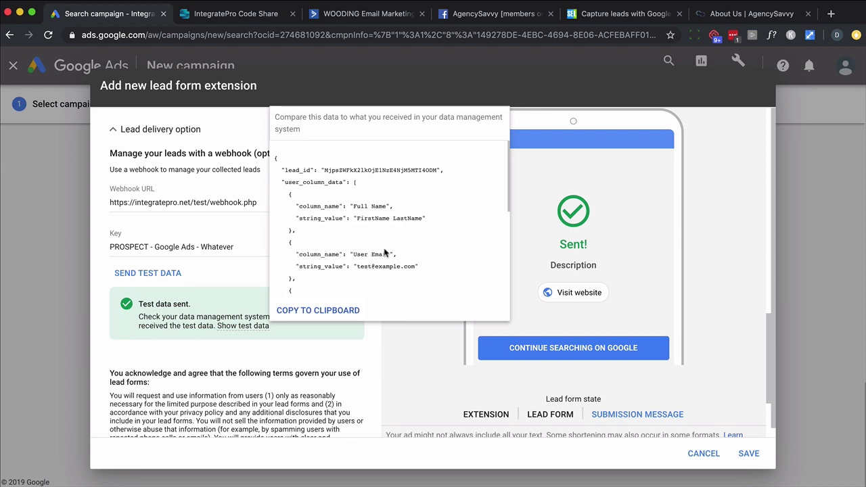
scroll(422, 271, "down", 1)
left_click_drag(416, 262, 357, 264)
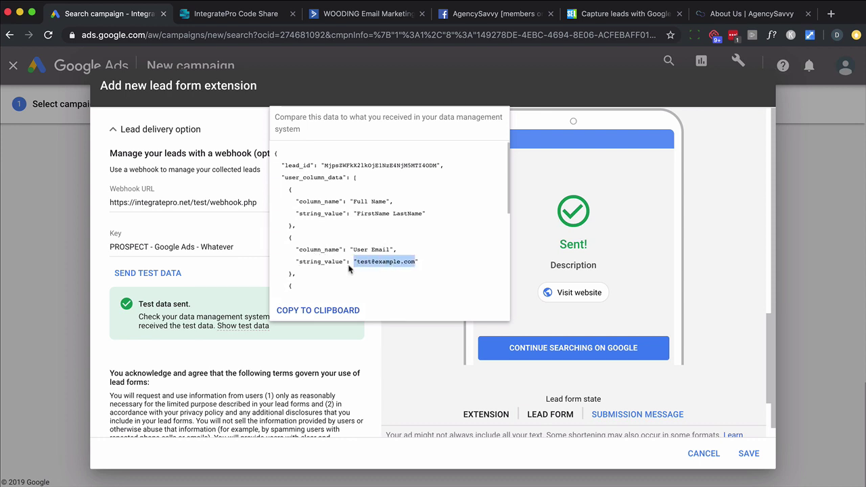
Search ActiveCampaign contacts for the test lead's email and check its PROSPECT - Google Ads - Whatever tag.
left_click(365, 13)
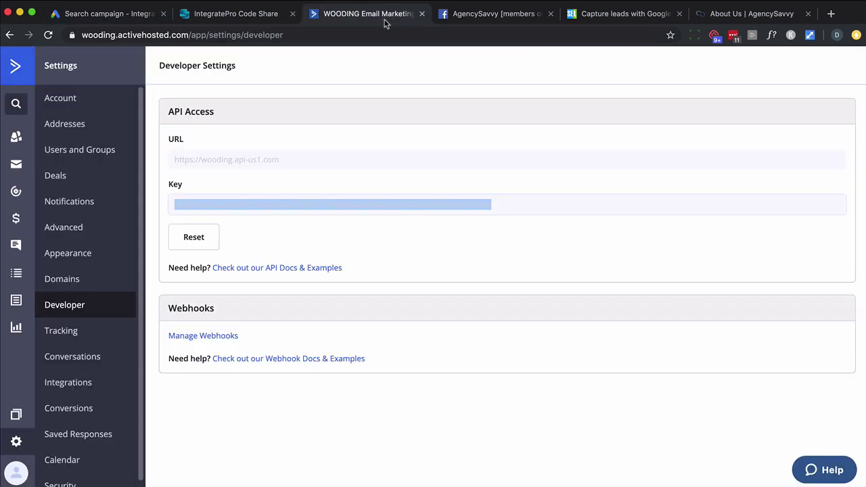
left_click(25, 99)
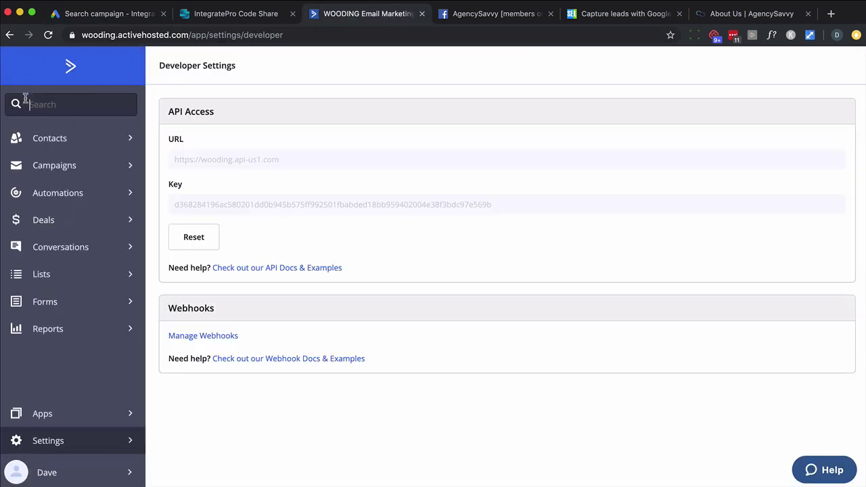
key("ctrl+v")
key("Return")
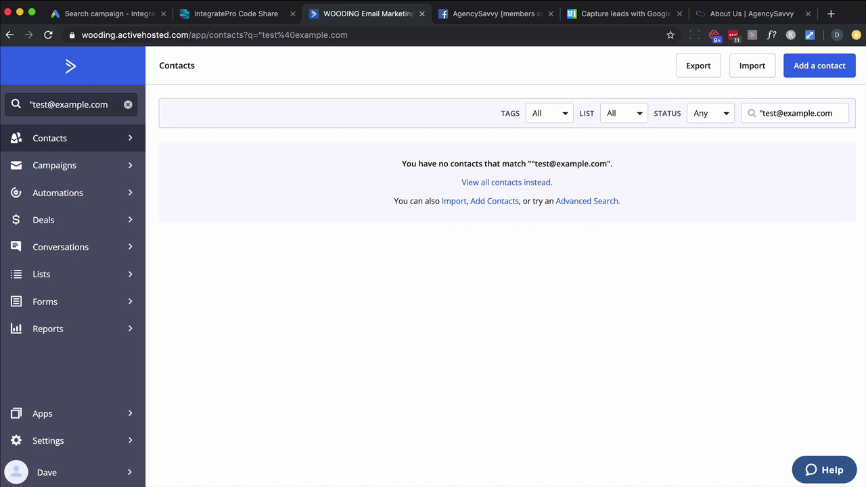
left_click(762, 111)
key("BackSpace")
key("Return")
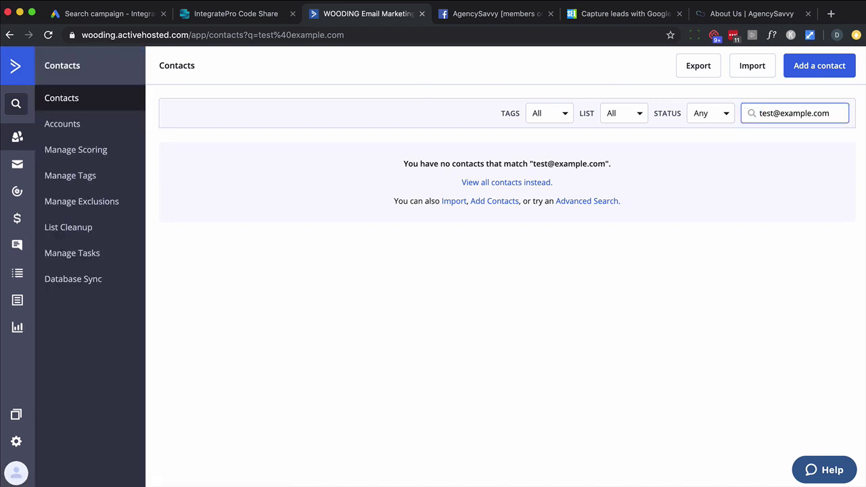
scroll(307, 286, "down", 3)
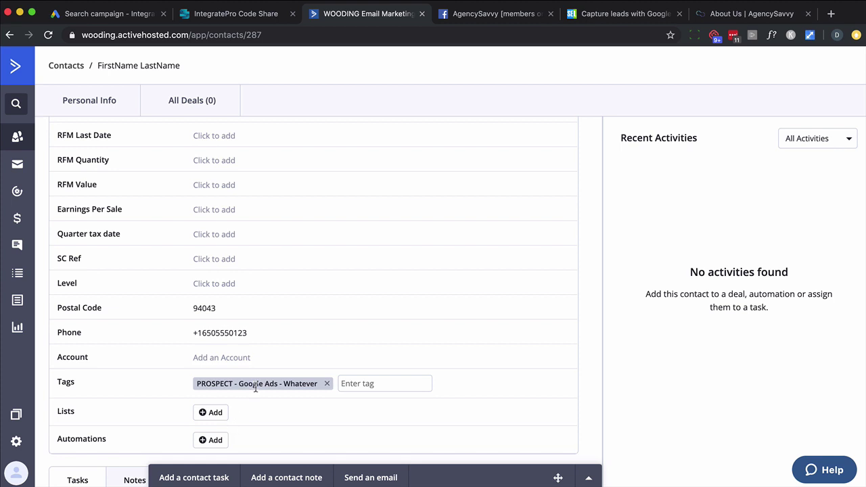
Open the PROSPECT - Google Ads - Whatever automation in a new tab, keeping its name unchanged.
right_click(17, 199)
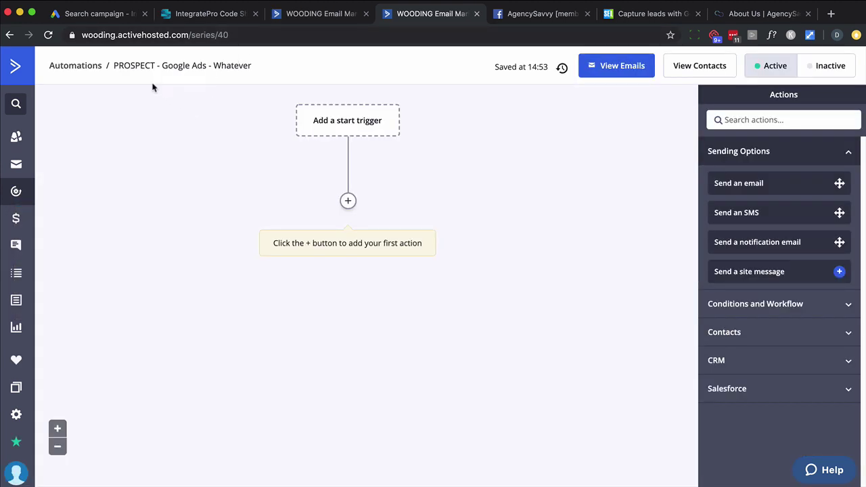
left_click(218, 65)
key("ctrl+c")
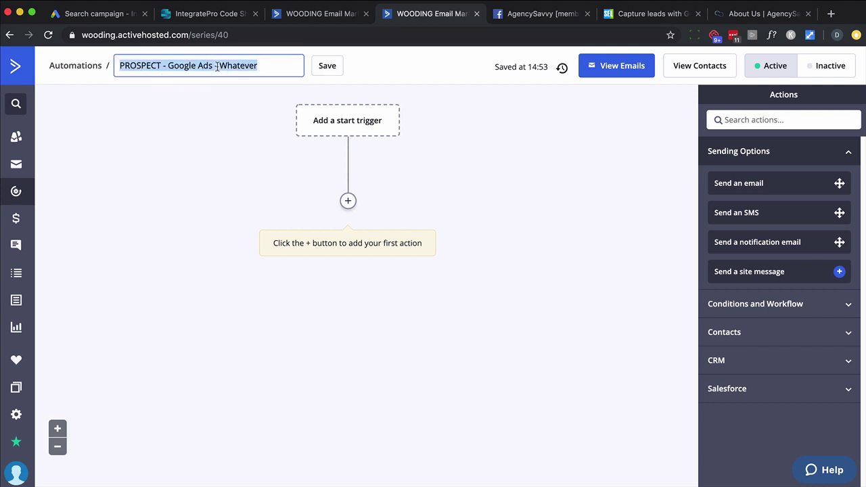
left_click(193, 140)
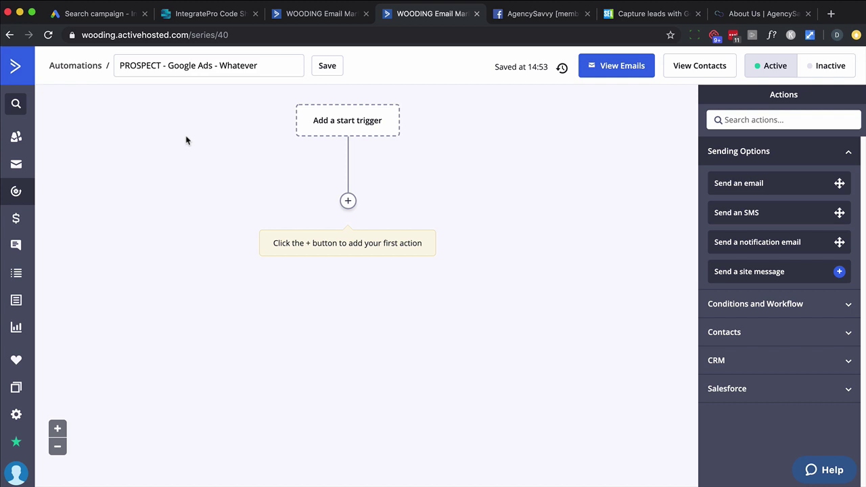
left_click(329, 135)
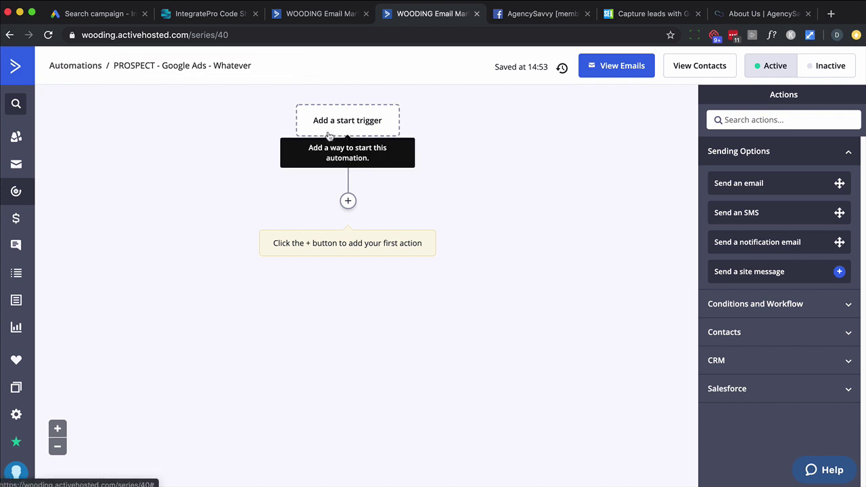
Add a 'Tag is added' start trigger for the PROSPECT - Google Ads - Whatever tag.
left_click(328, 136)
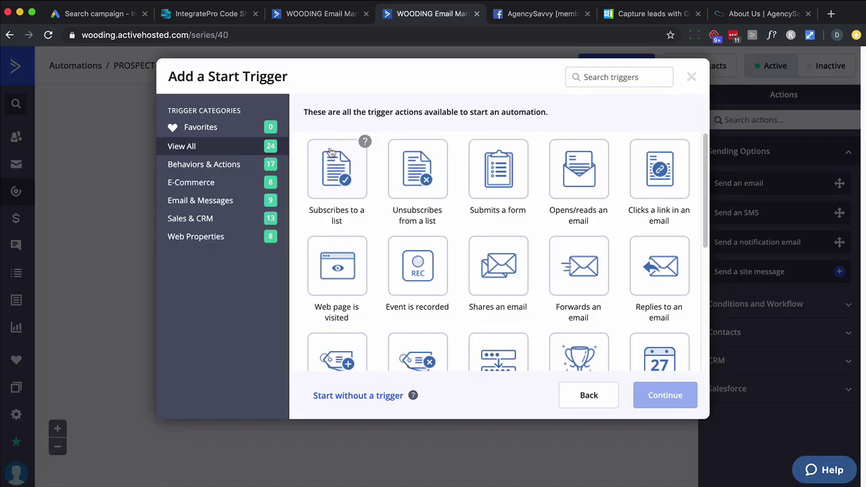
scroll(352, 216, "down", 1)
scroll(352, 215, "down", 5)
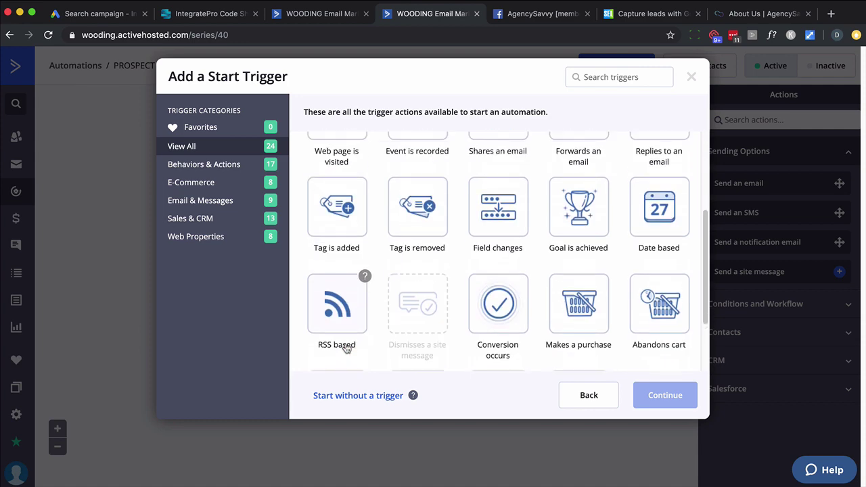
left_click(350, 225)
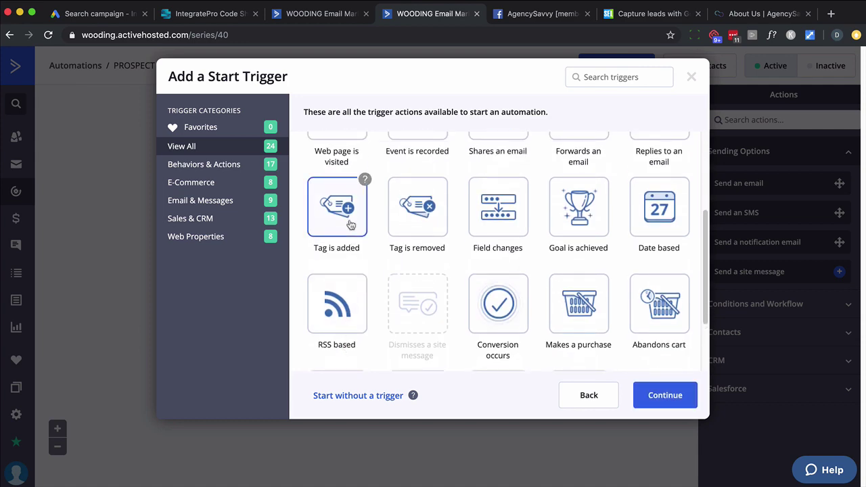
left_click(672, 396)
left_click(243, 148)
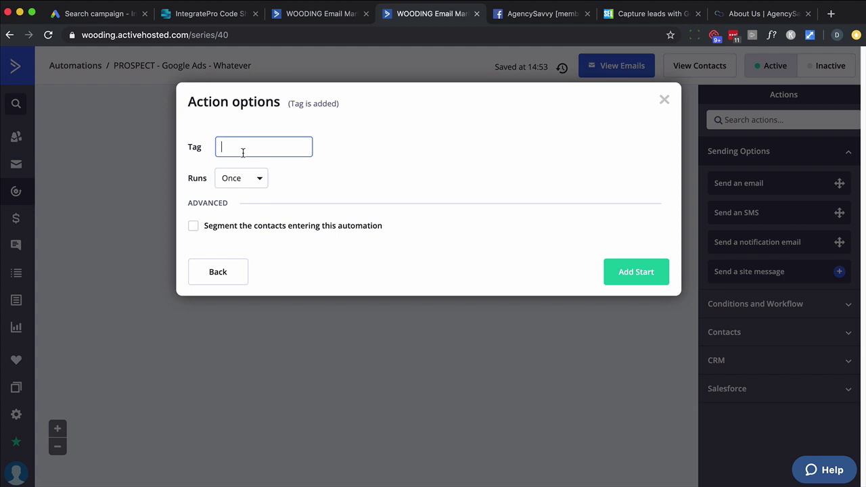
key("ctrl+v")
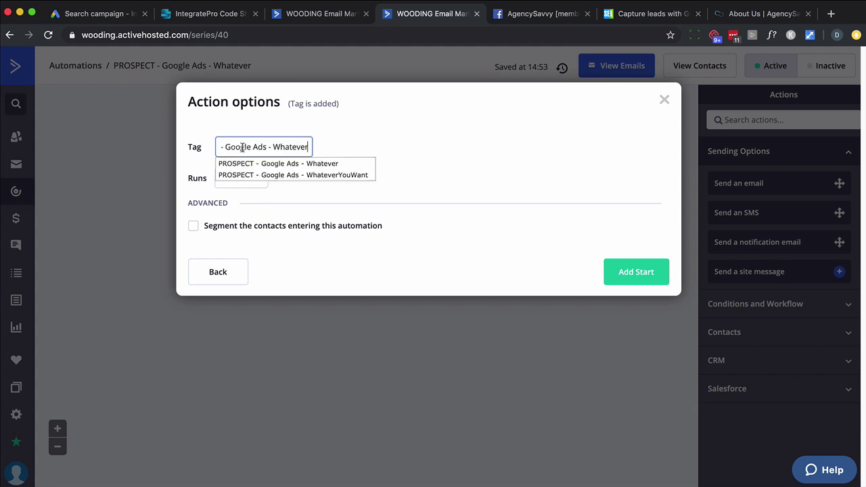
left_click(274, 165)
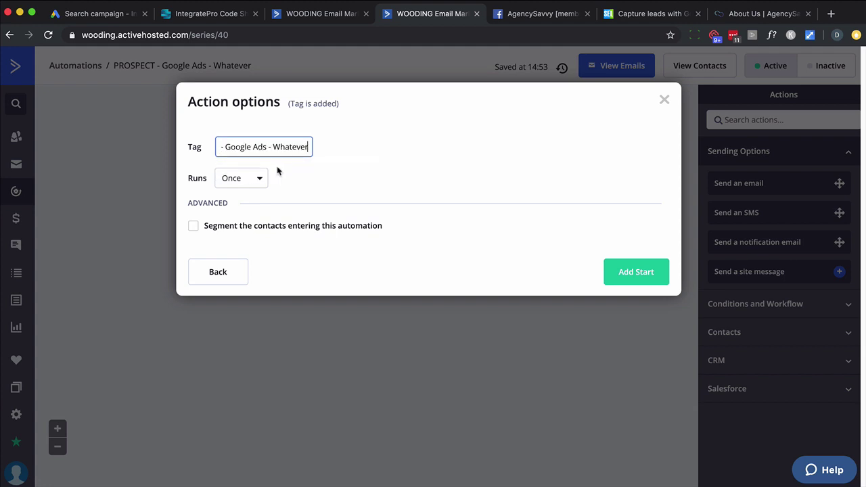
left_click(646, 273)
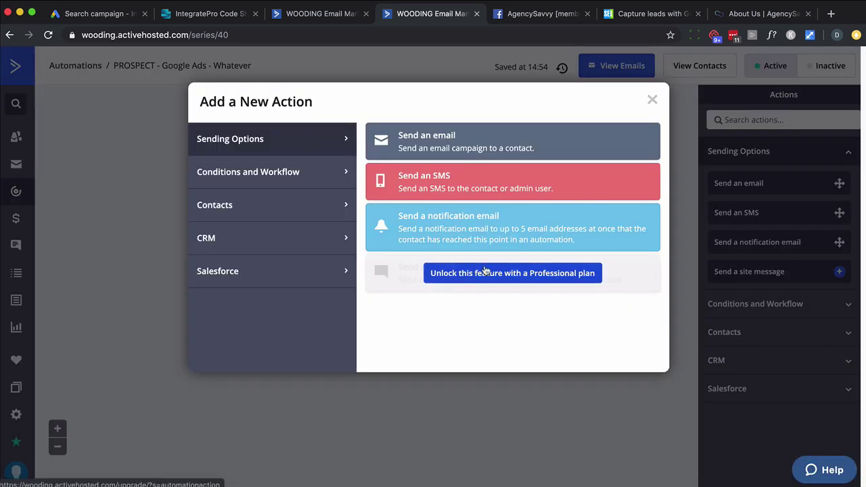
Add a Subscribe action for the Main list after the trigger, then return to the IntegratePro webhook code.
left_click(651, 100)
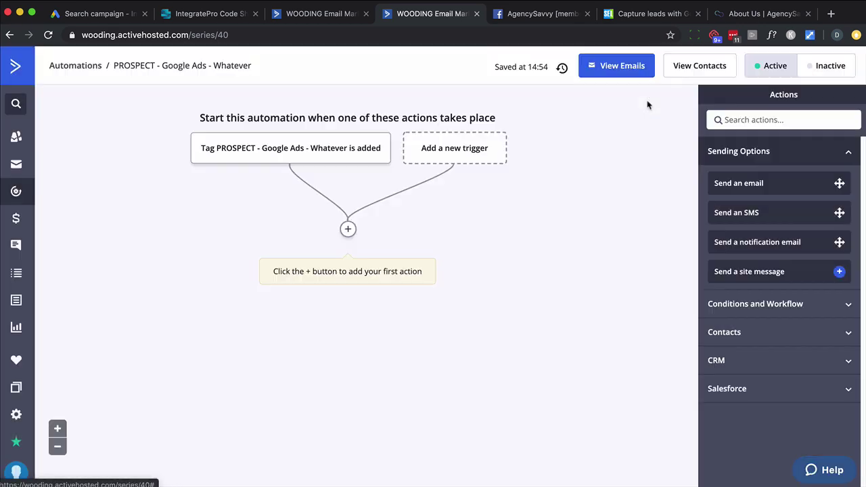
left_click(347, 230)
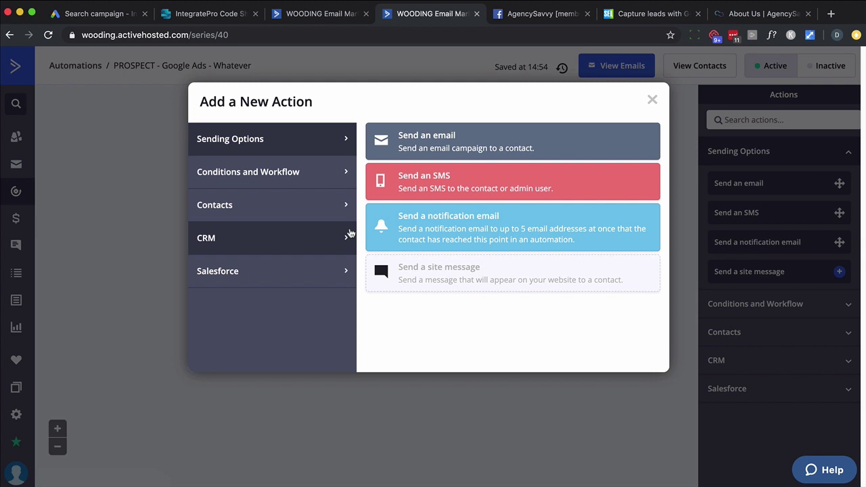
left_click(303, 201)
left_click(428, 155)
left_click(274, 210)
left_click(273, 299)
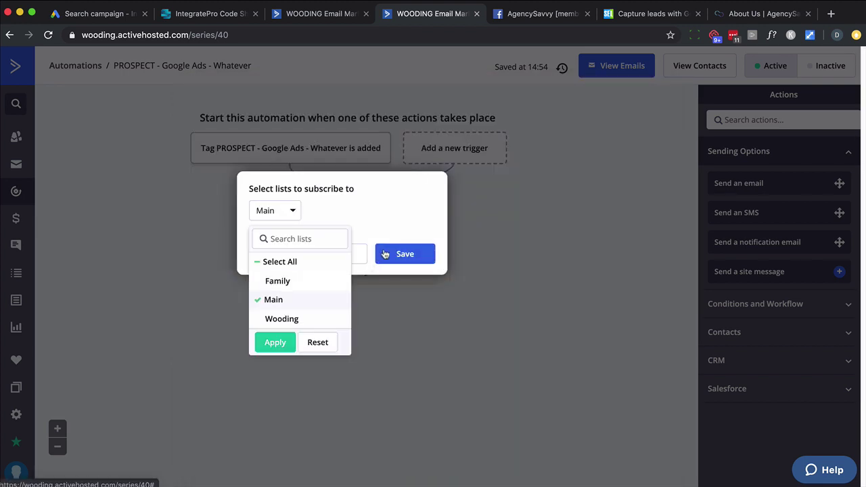
left_click(387, 253)
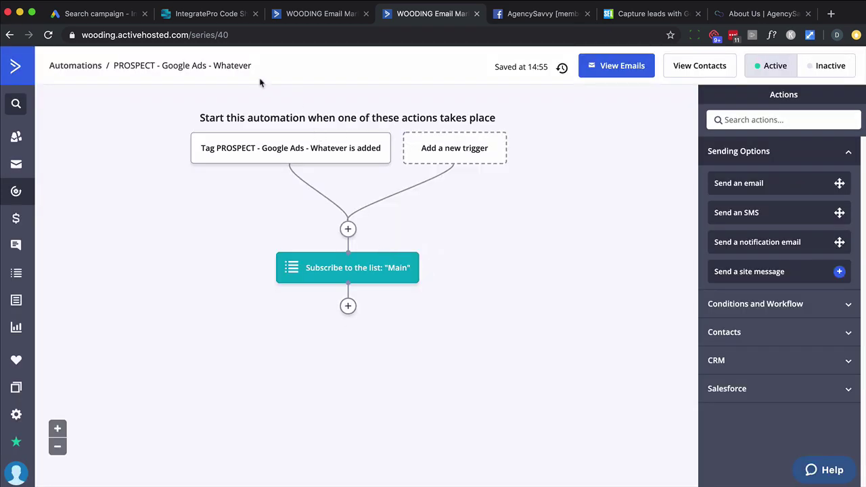
left_click(210, 14)
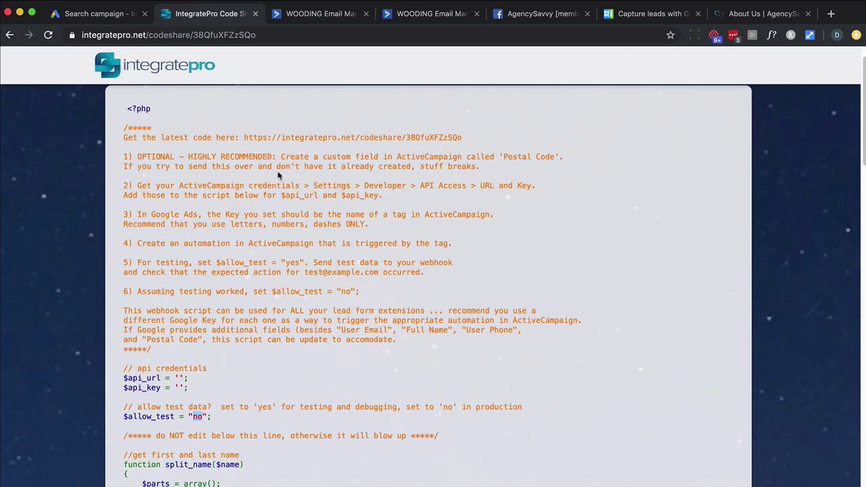
scroll(289, 245, "down", 3)
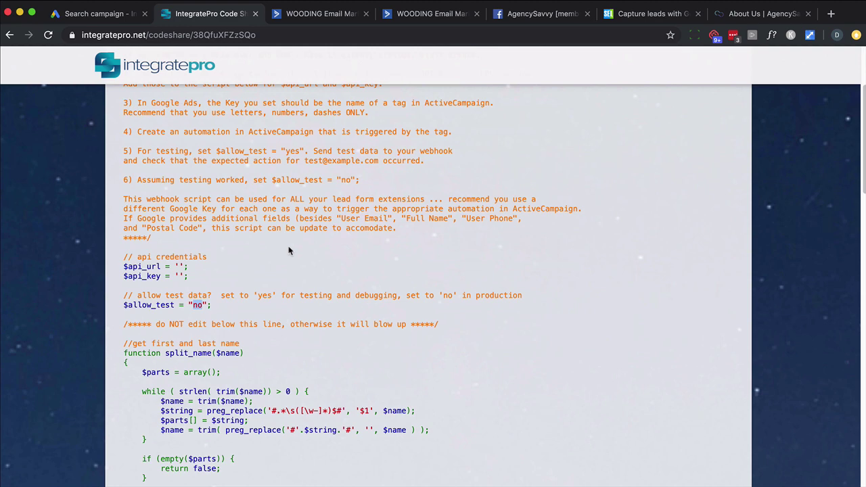
scroll(296, 279, "down", 3)
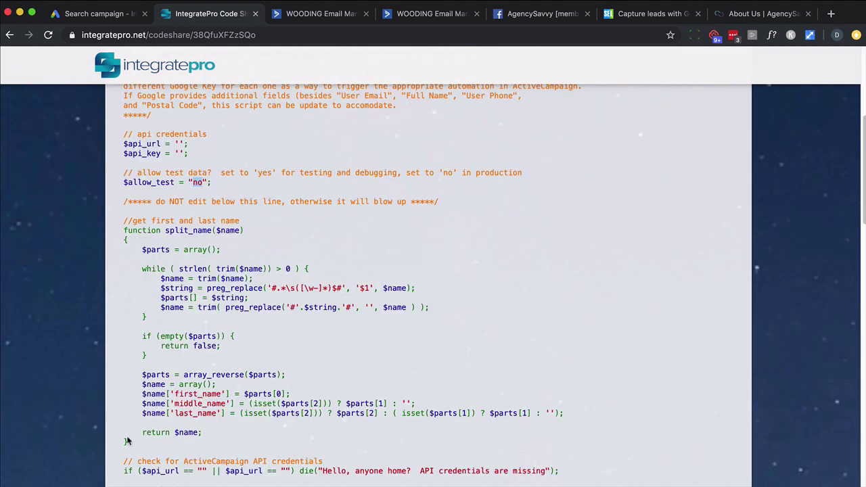
left_click_drag(135, 445, 106, 236)
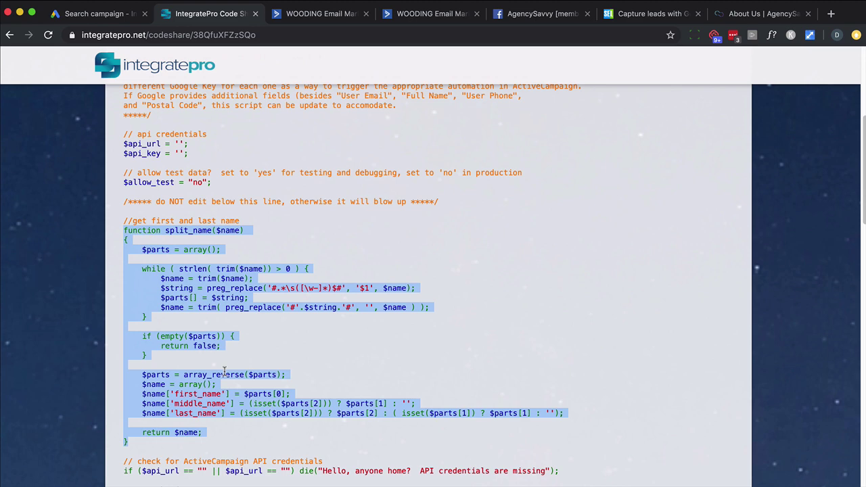
scroll(224, 370, "down", 4)
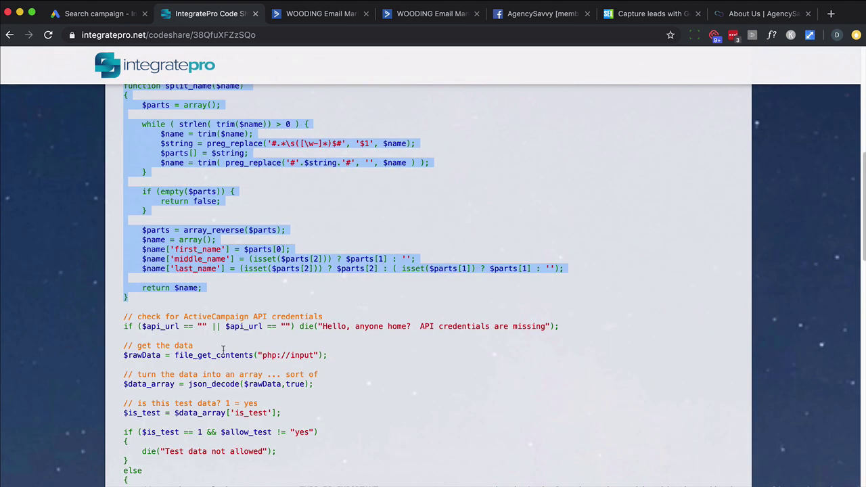
triple_click(224, 326)
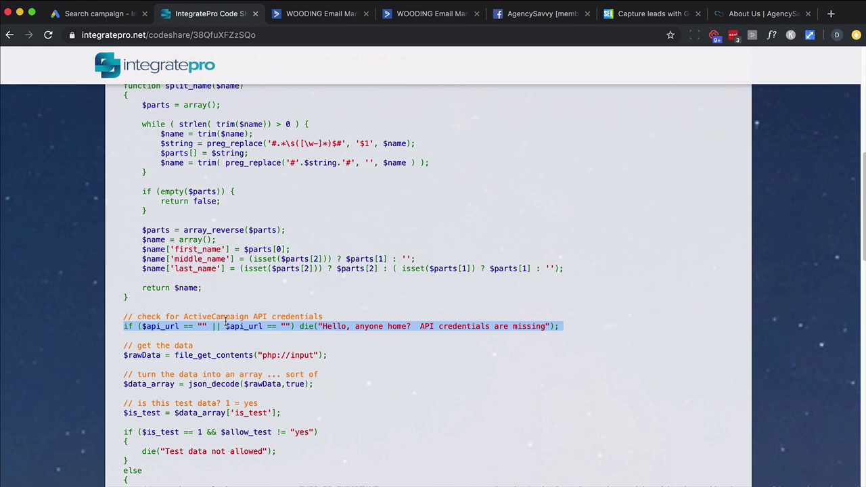
left_click_drag(166, 327, 254, 333)
double_click(255, 330)
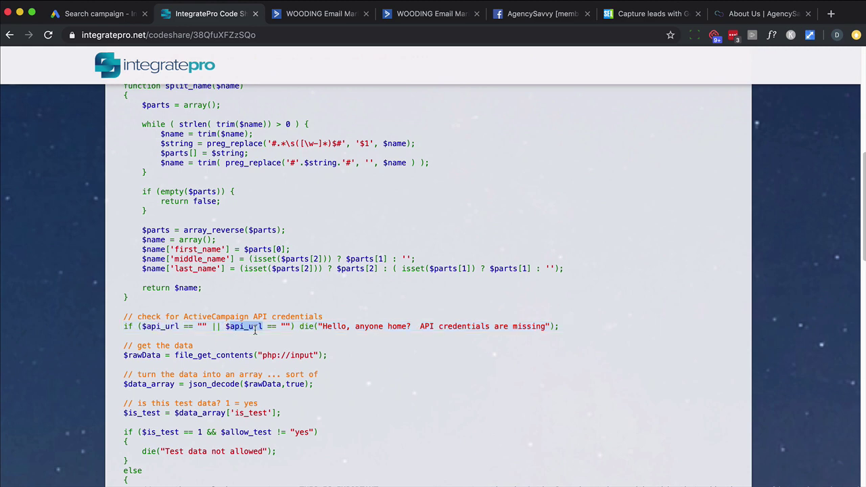
scroll(255, 331, "down", 2)
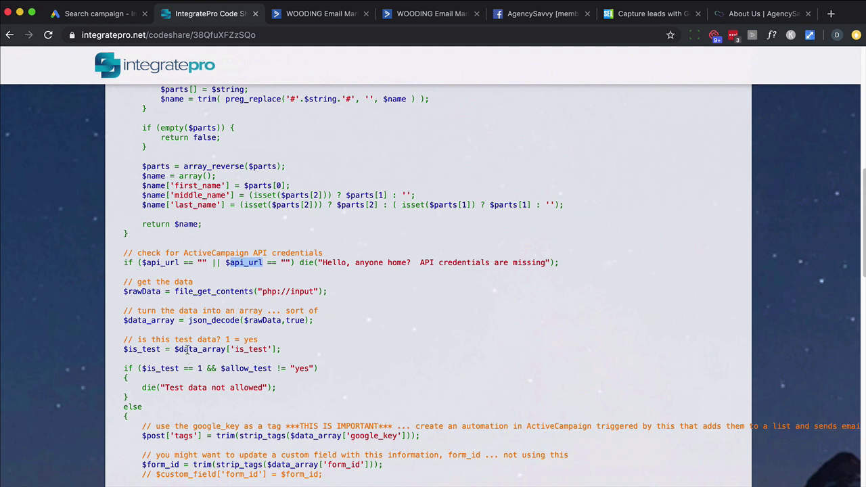
scroll(186, 349, "down", 4)
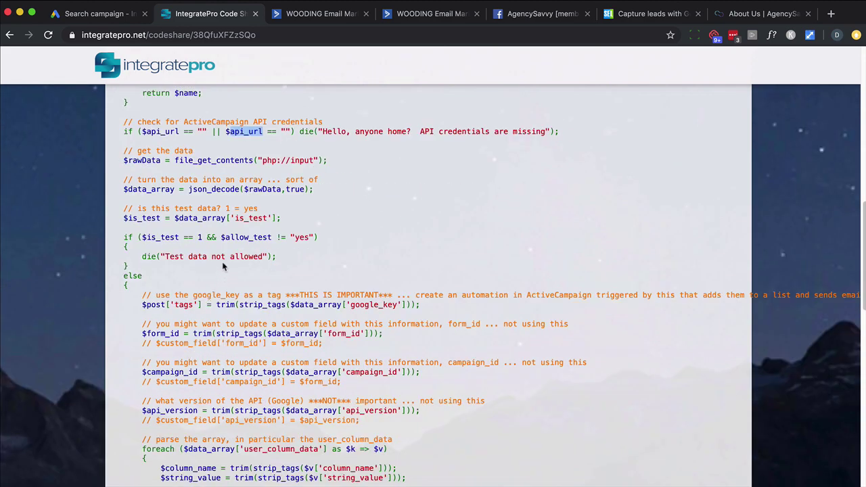
scroll(212, 289, "down", 2)
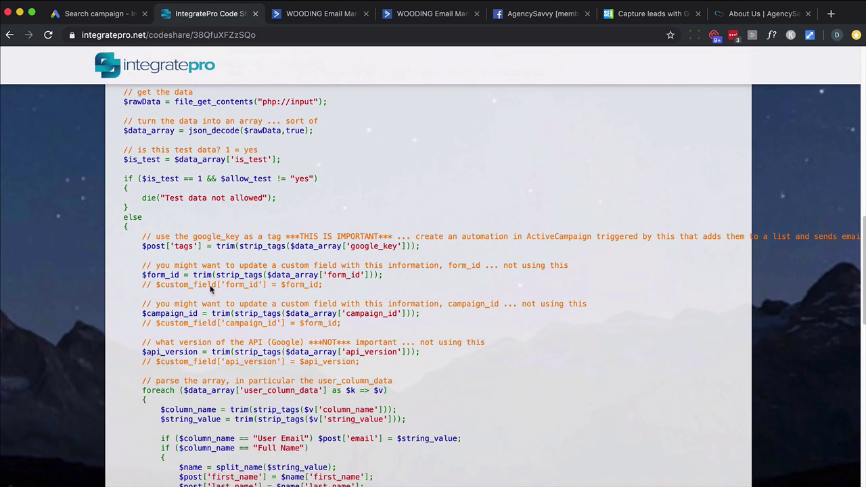
triple_click(189, 248)
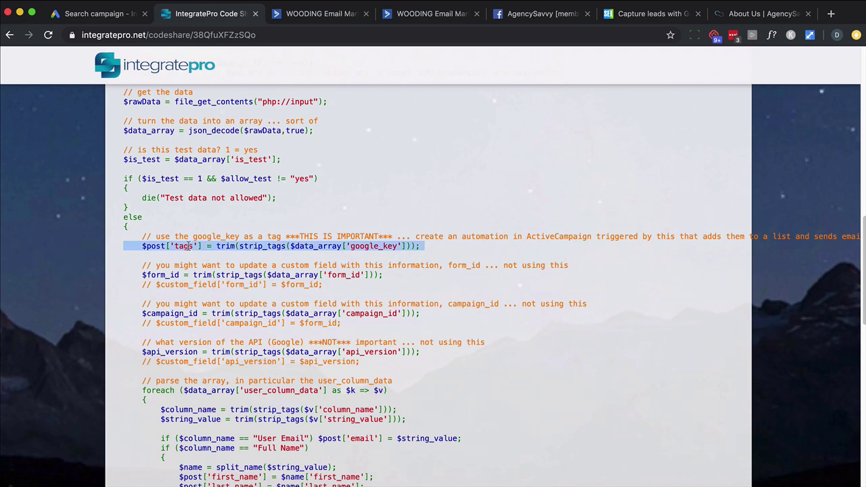
double_click(374, 246)
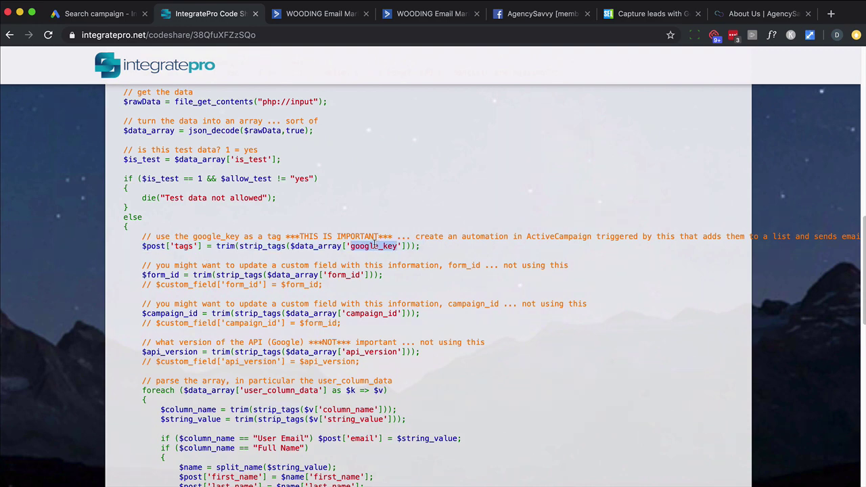
key("super+1")
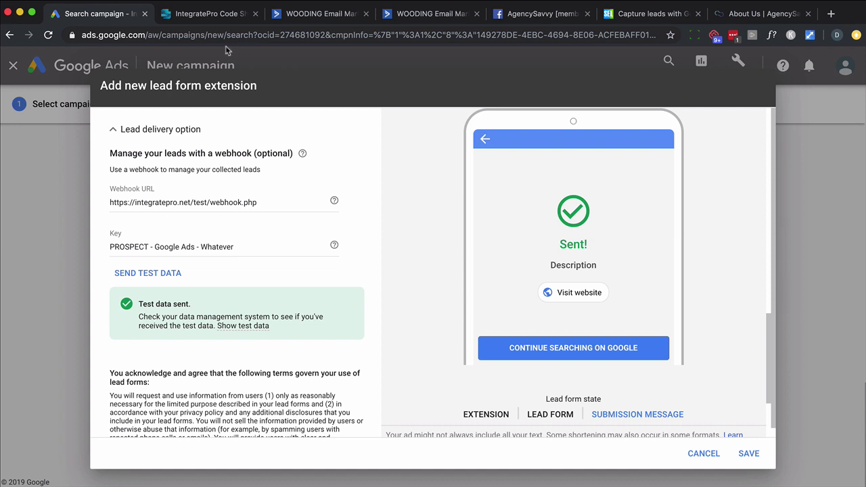
left_click(196, 19)
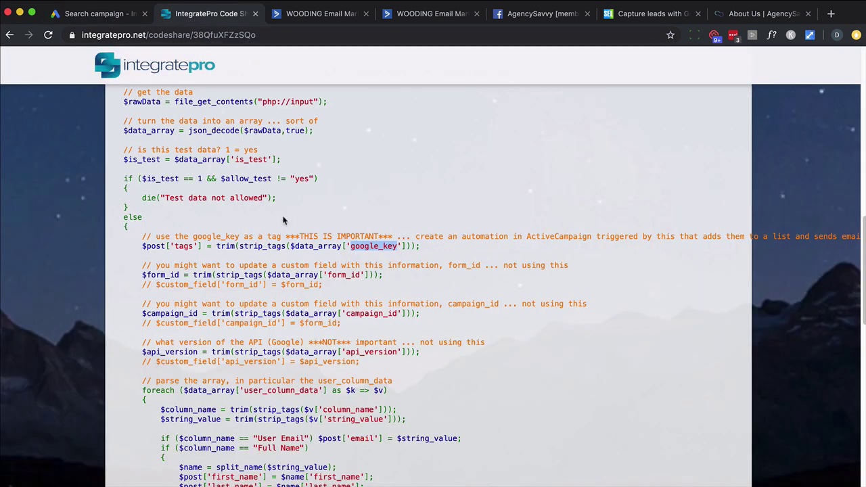
double_click(332, 275)
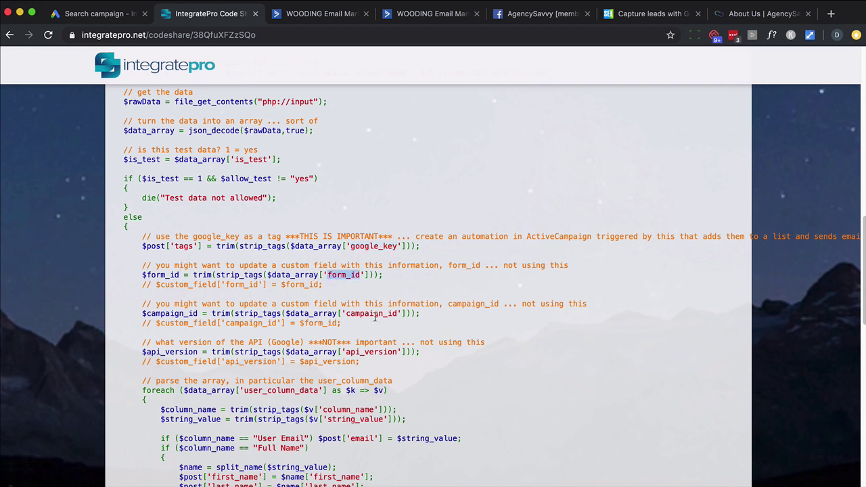
double_click(376, 313)
double_click(375, 351)
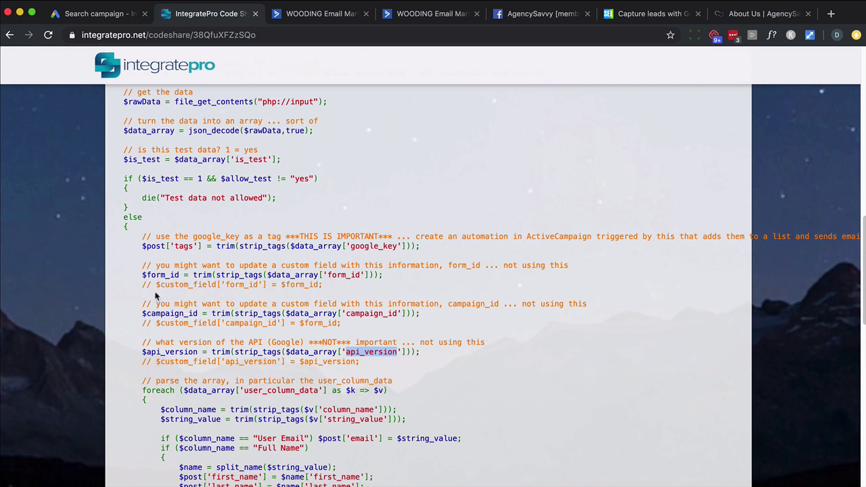
left_click_drag(153, 284, 137, 280)
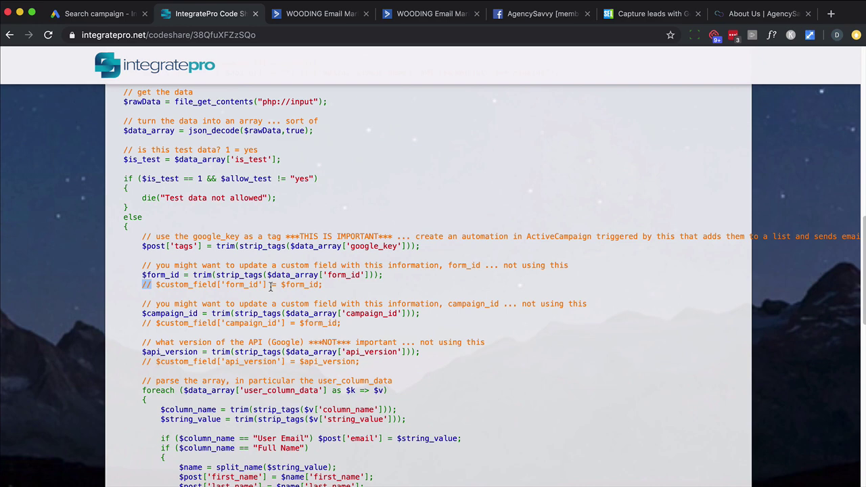
scroll(323, 310, "down", 5)
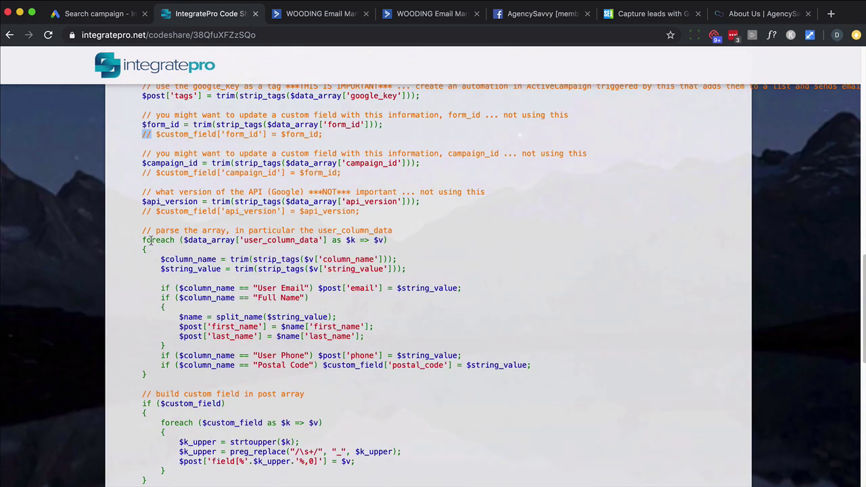
left_click_drag(142, 240, 326, 381)
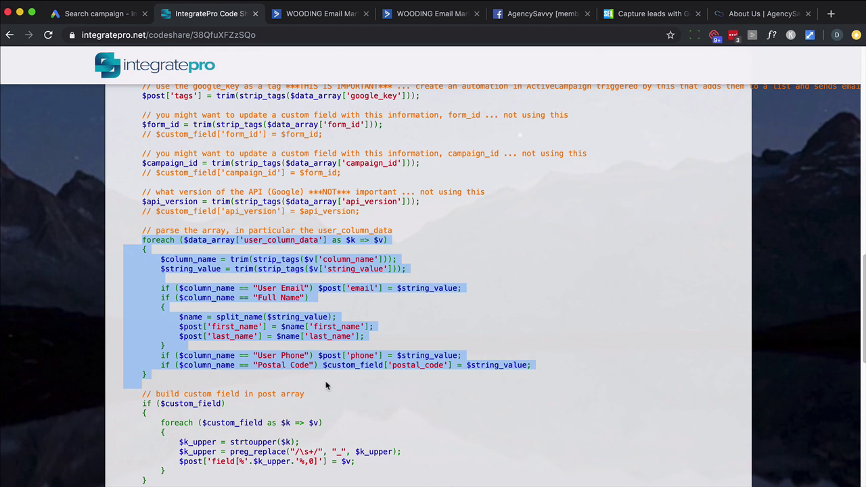
scroll(332, 377, "down", 3)
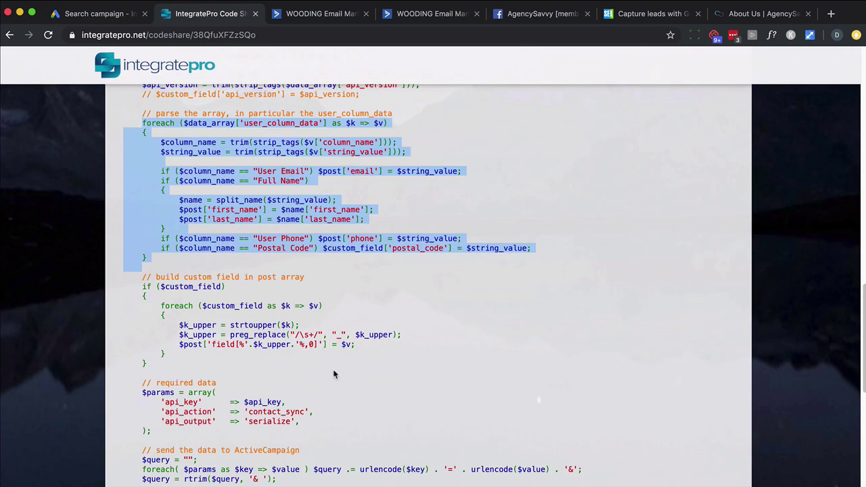
scroll(299, 311, "down", 10)
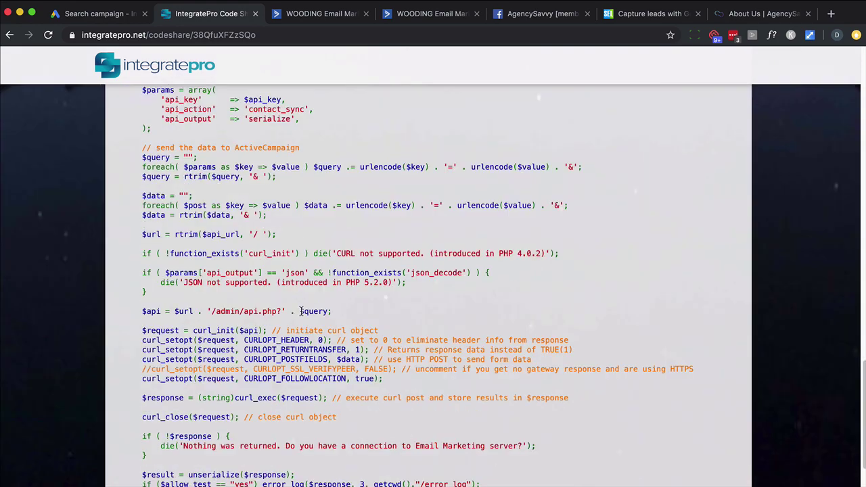